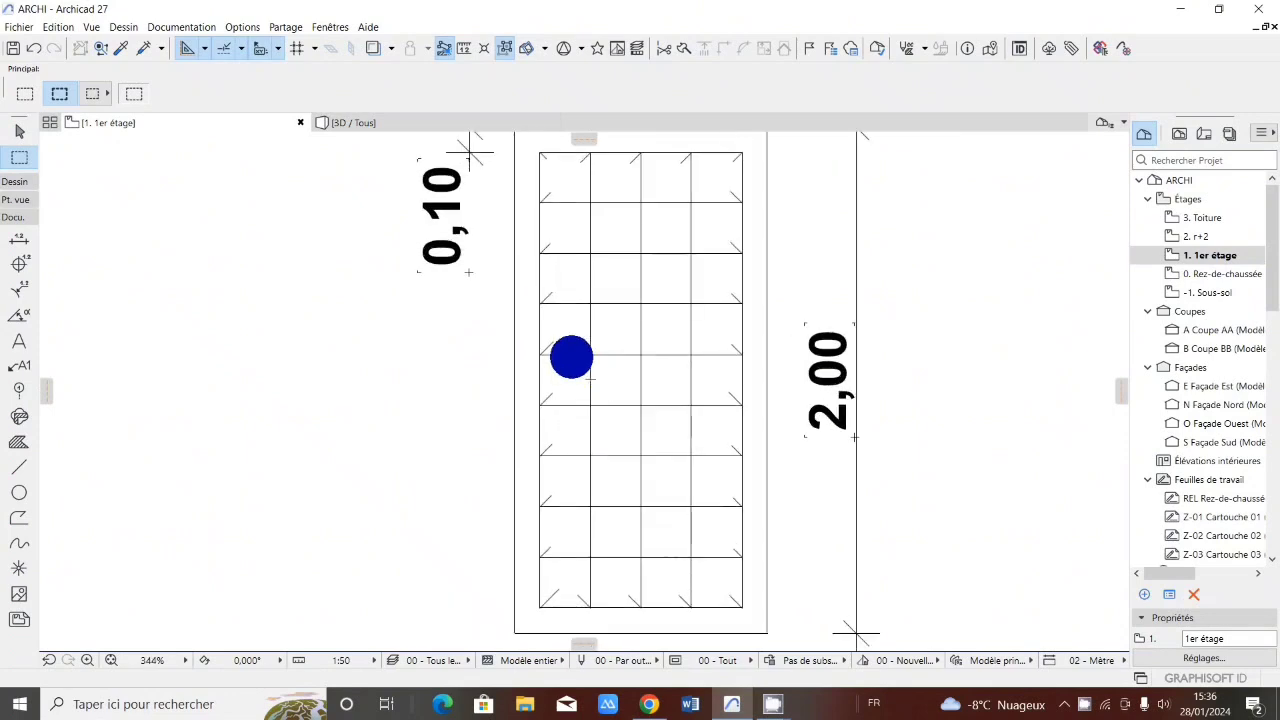
Delete the 0,30 dimension below the footing plan.
scroll(573, 341, down, 3)
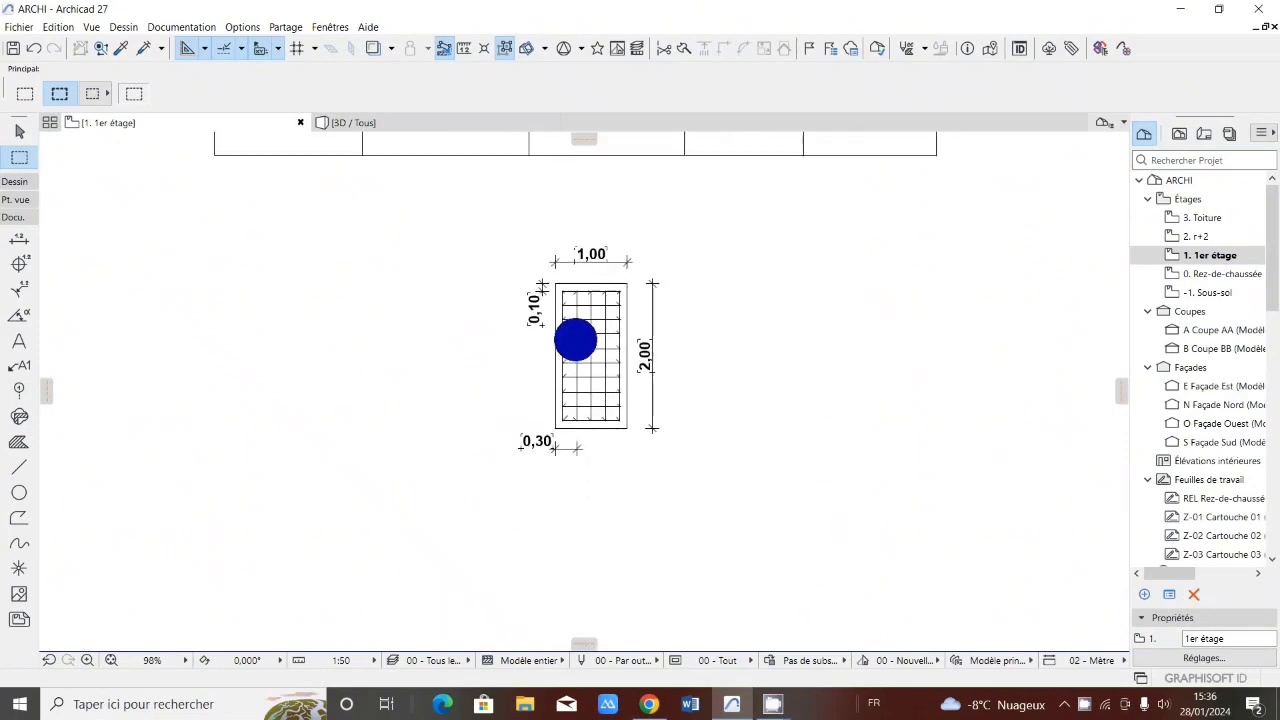
scroll(572, 362, up, 4)
scroll(577, 449, up, 1)
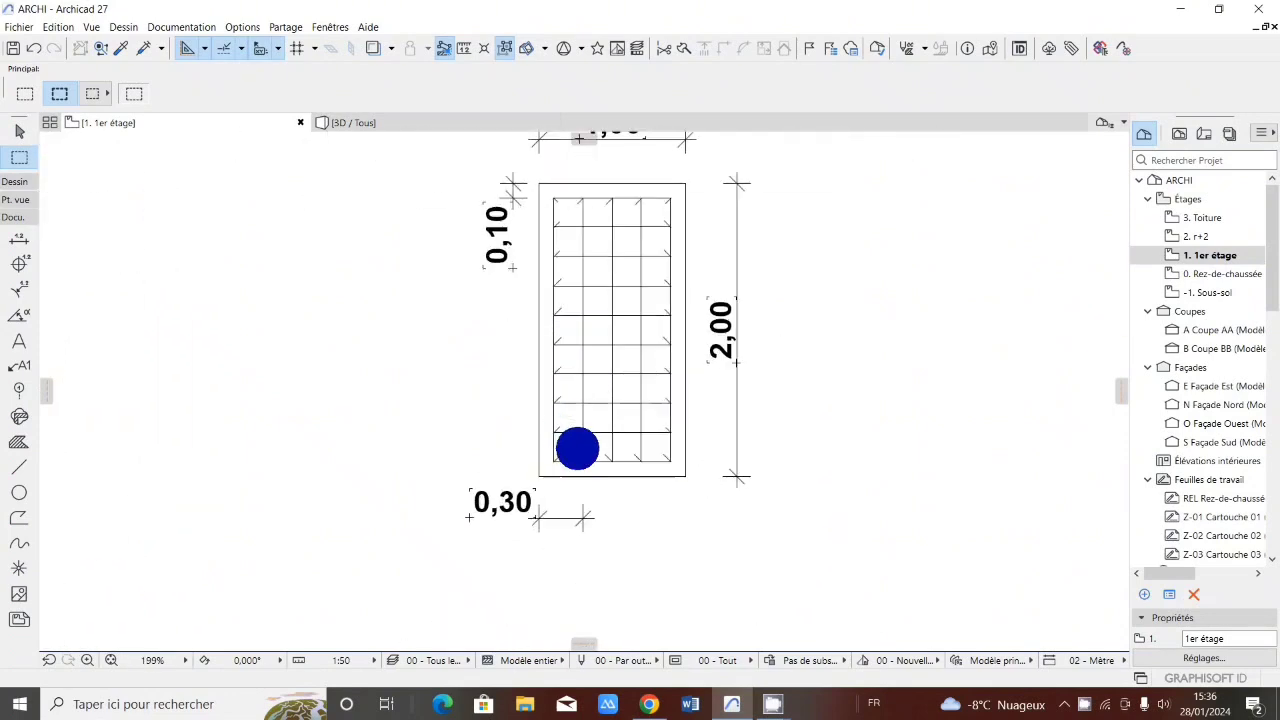
scroll(520, 537, down, 3)
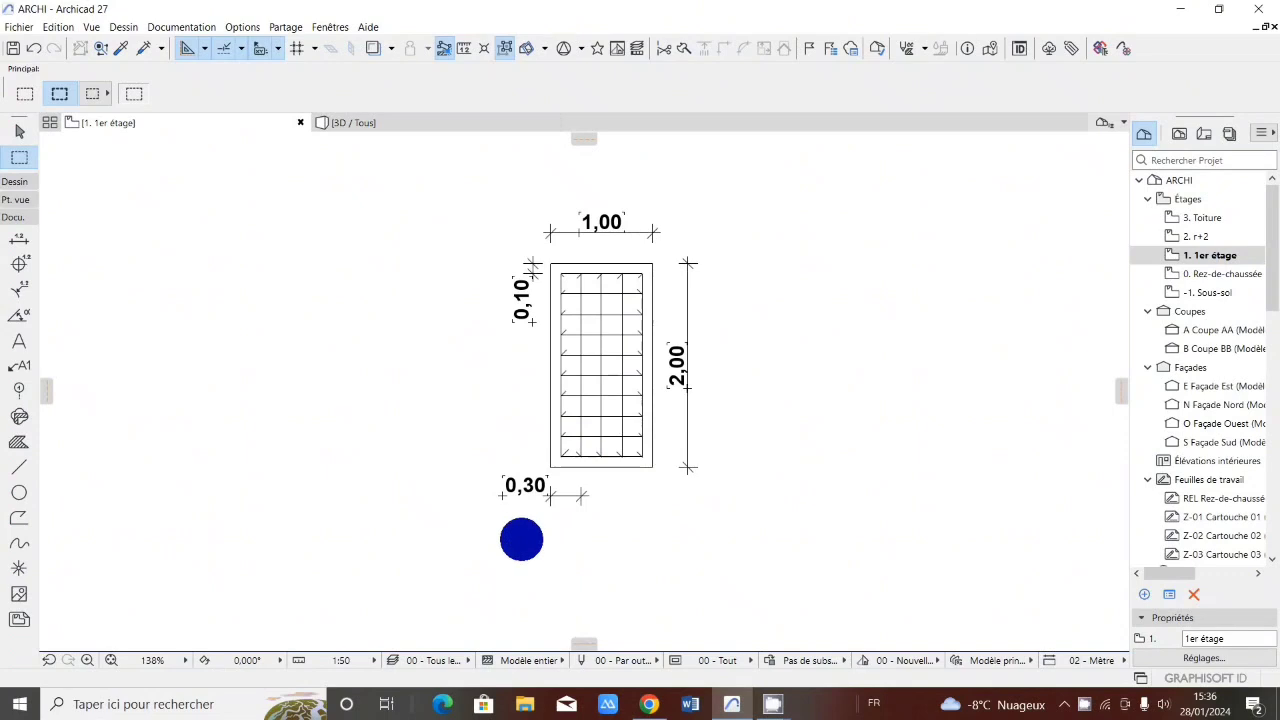
click(563, 498)
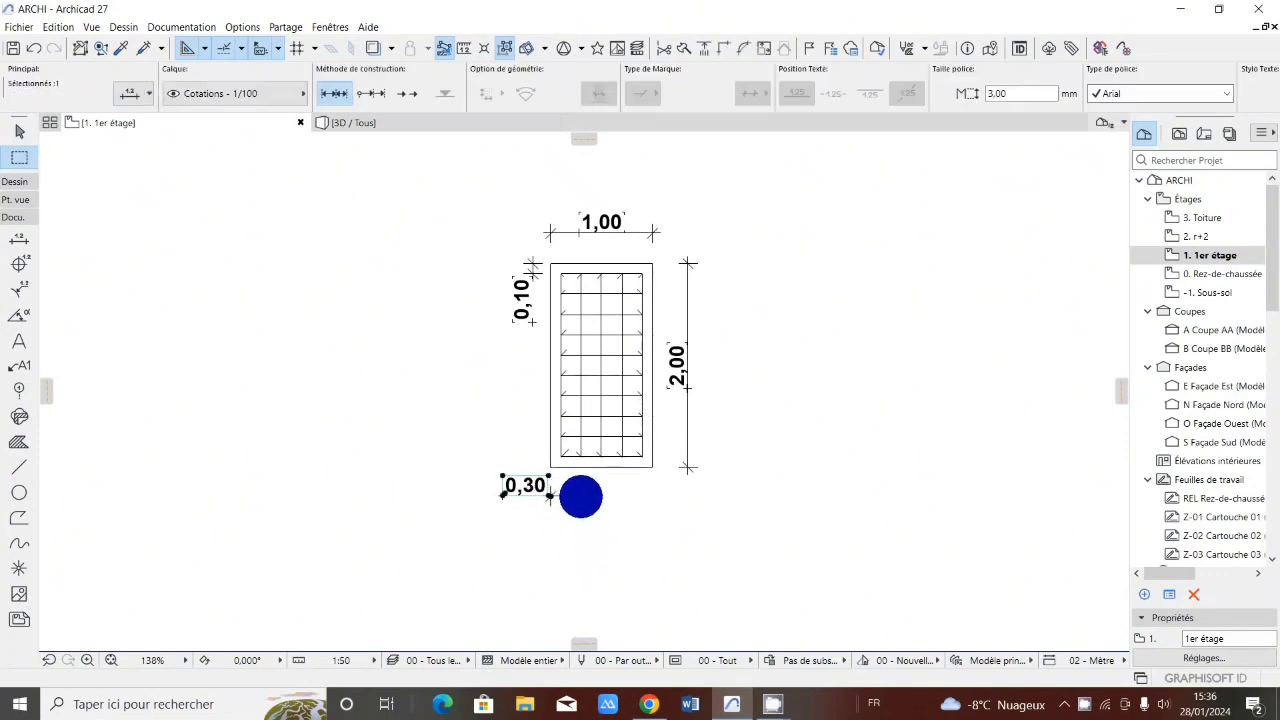
key(Delete)
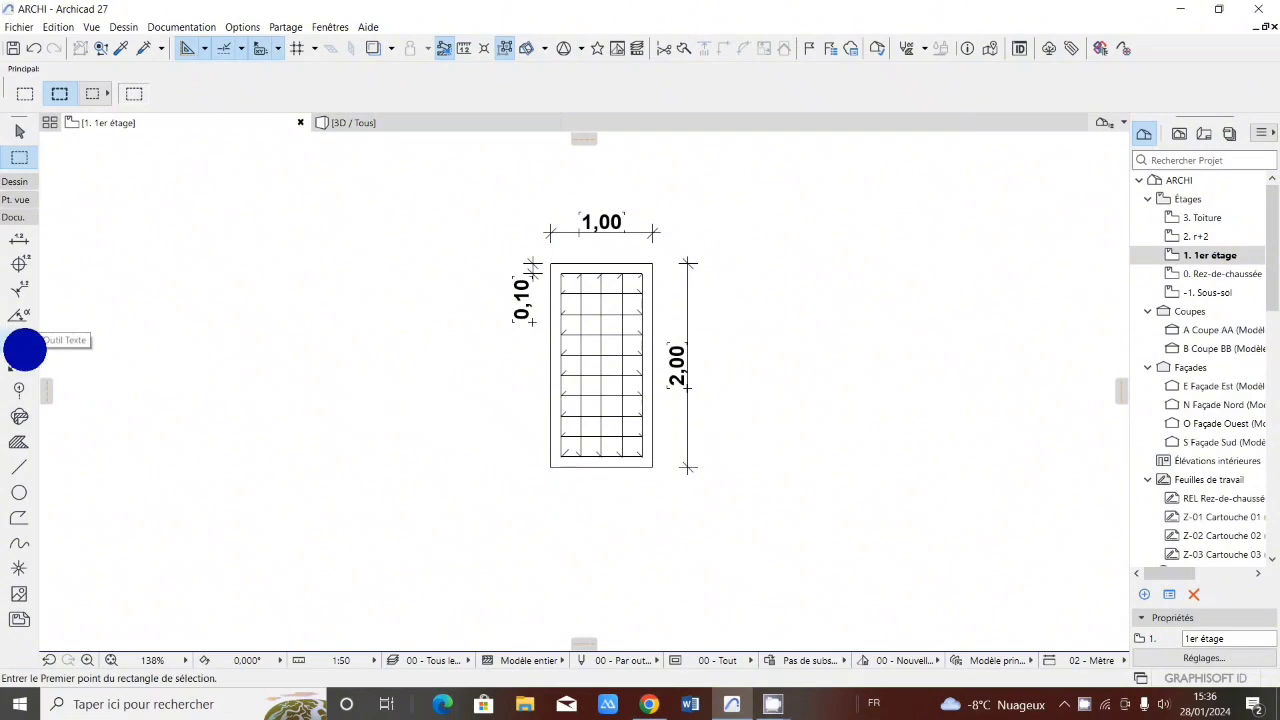
Dimension the horizontal offset between the reinforcement grid's lower-left corner and the footing's outer corner, placing the dimension line below the footing.
click(18, 239)
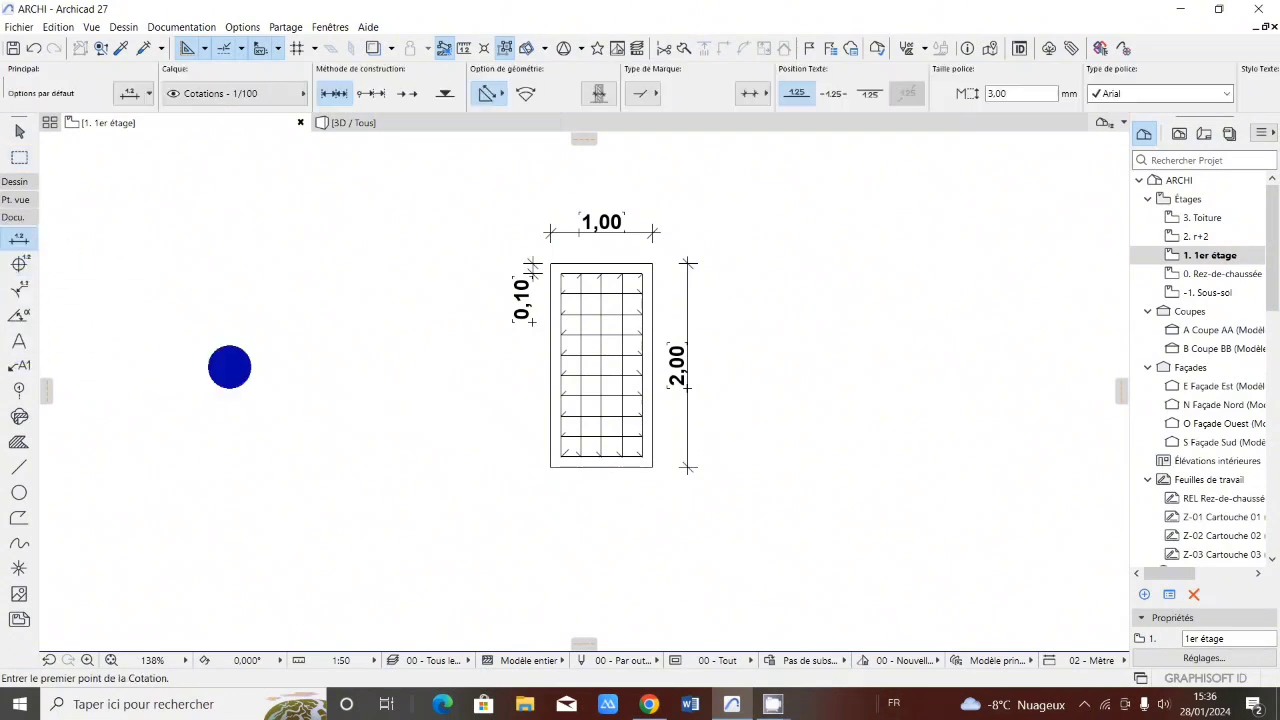
click(560, 460)
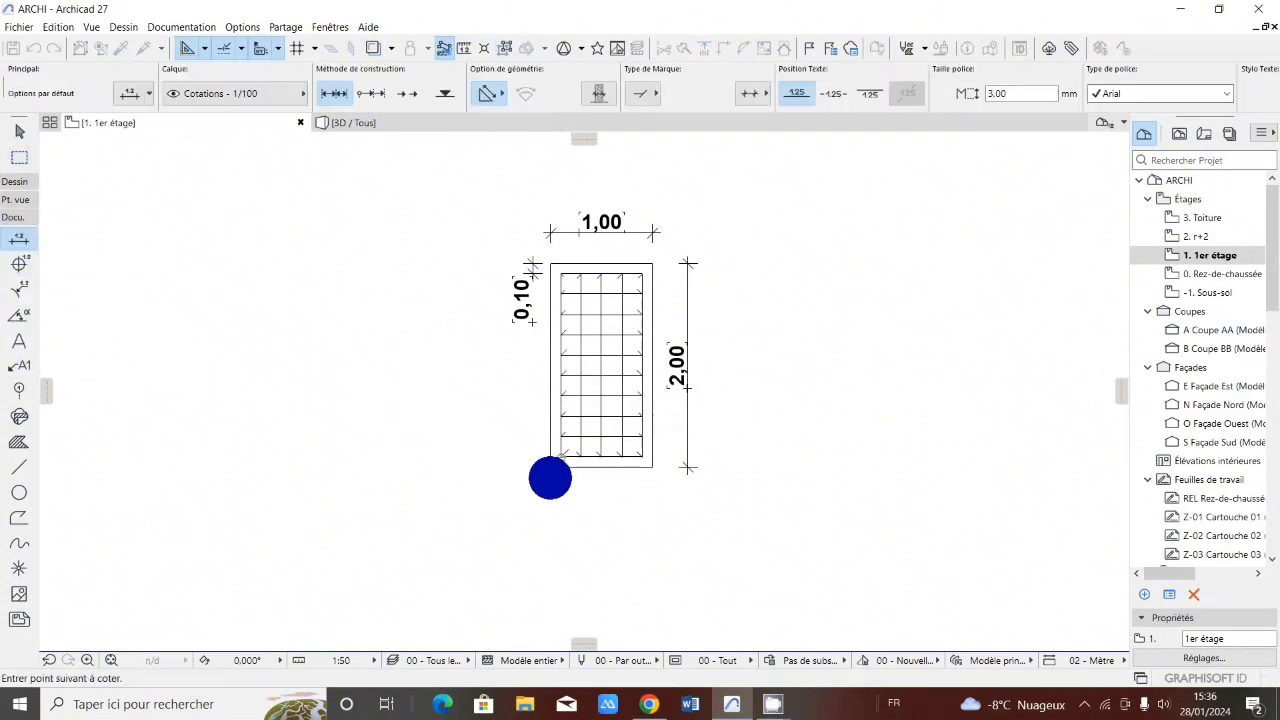
right_click(547, 470)
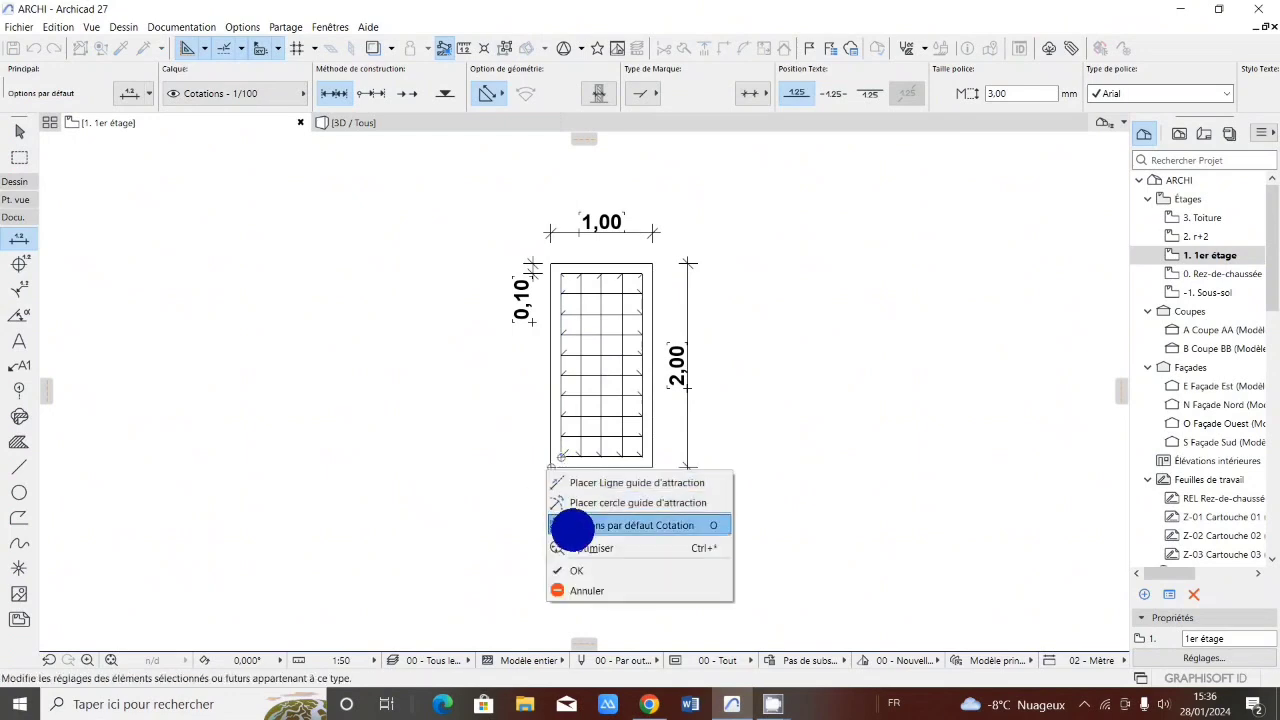
click(549, 542)
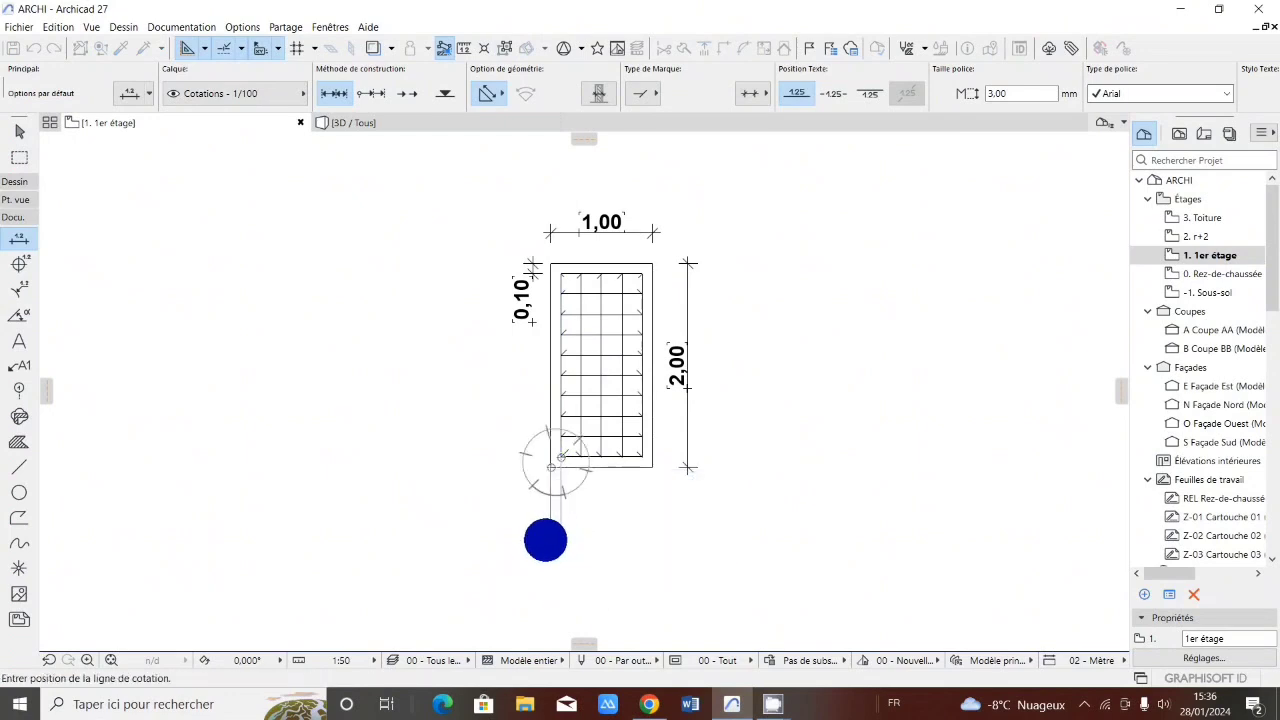
click(546, 518)
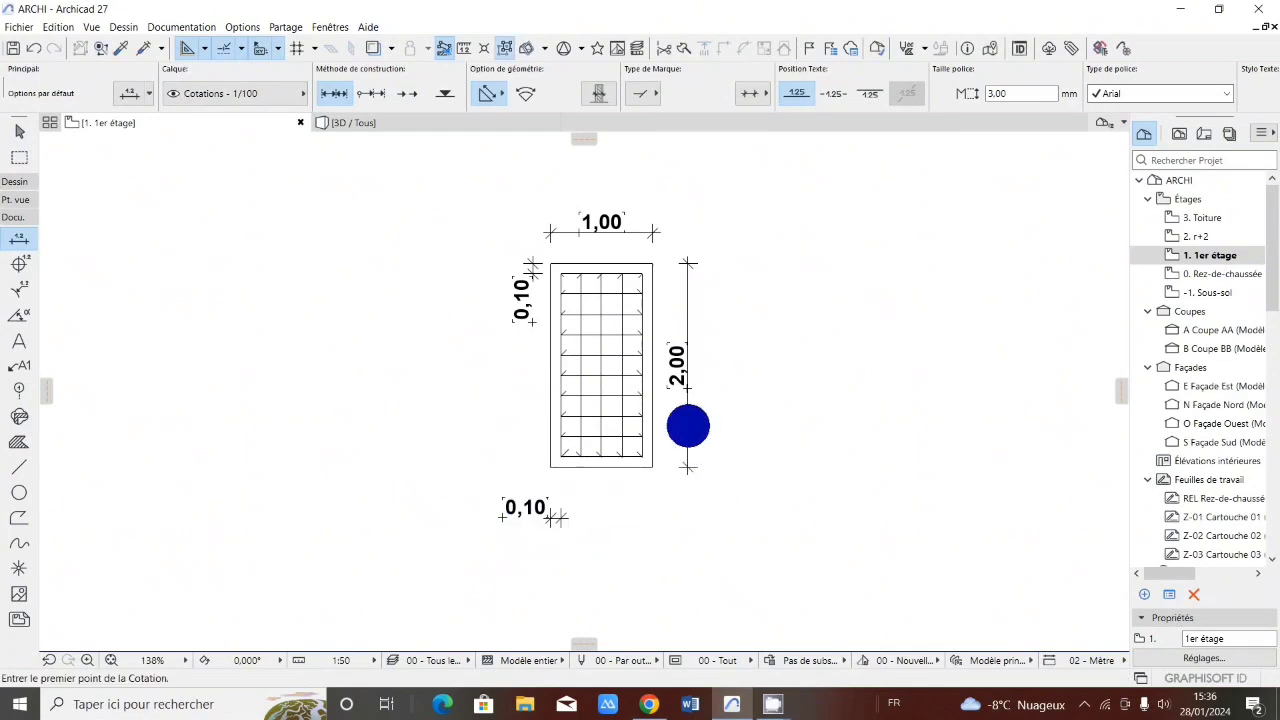
Examine the footing's reinforcement grid and the dimensions around its outline.
scroll(710, 484, down, 3)
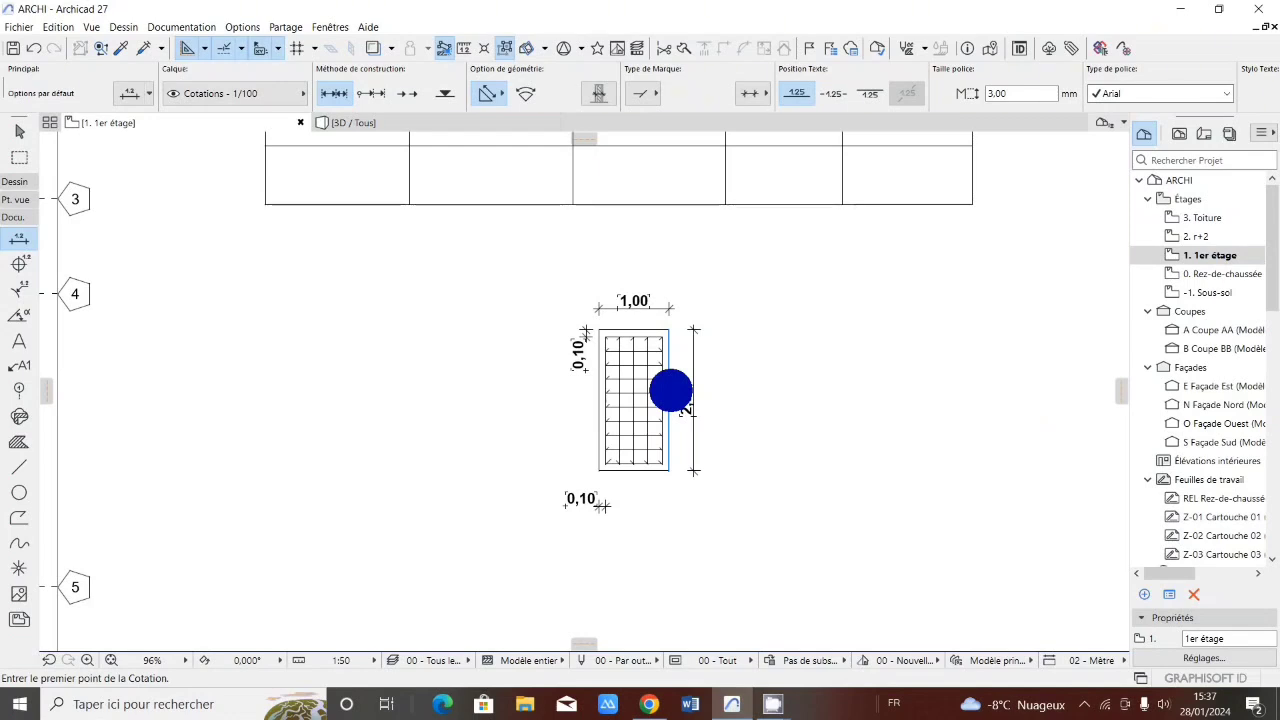
scroll(560, 364, down, 2)
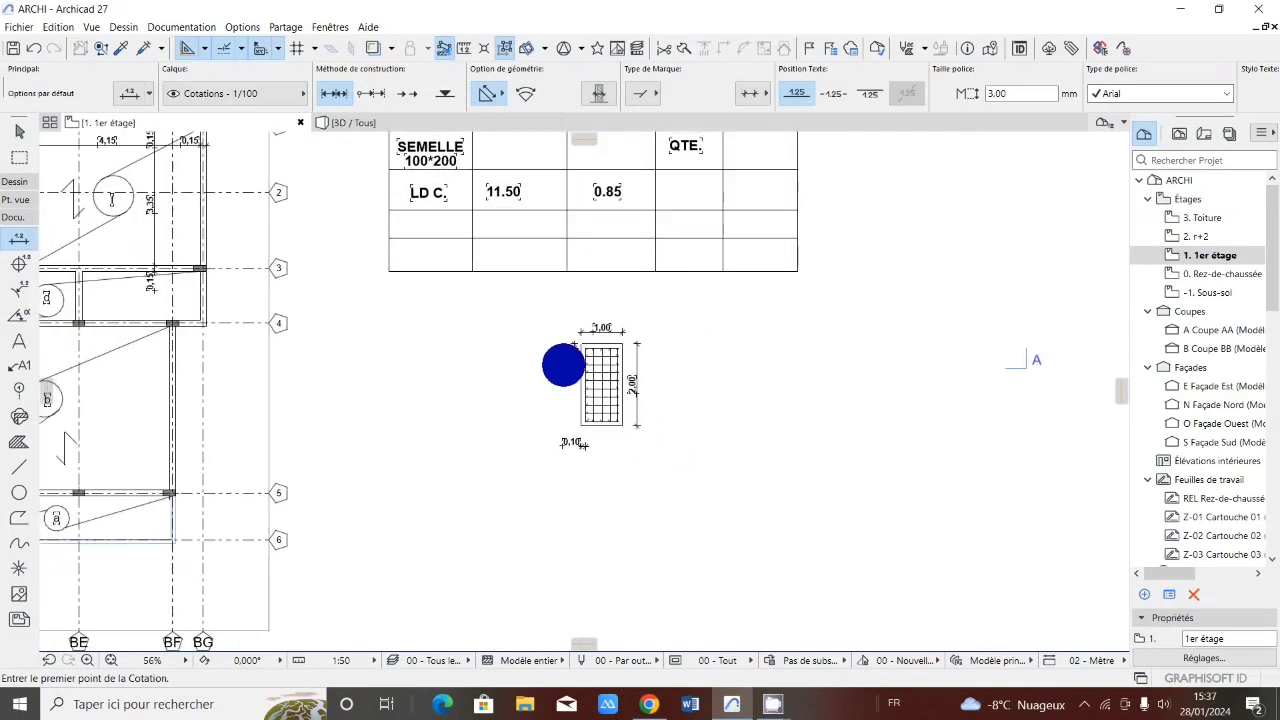
scroll(600, 343, up, 1)
scroll(595, 363, down, 1)
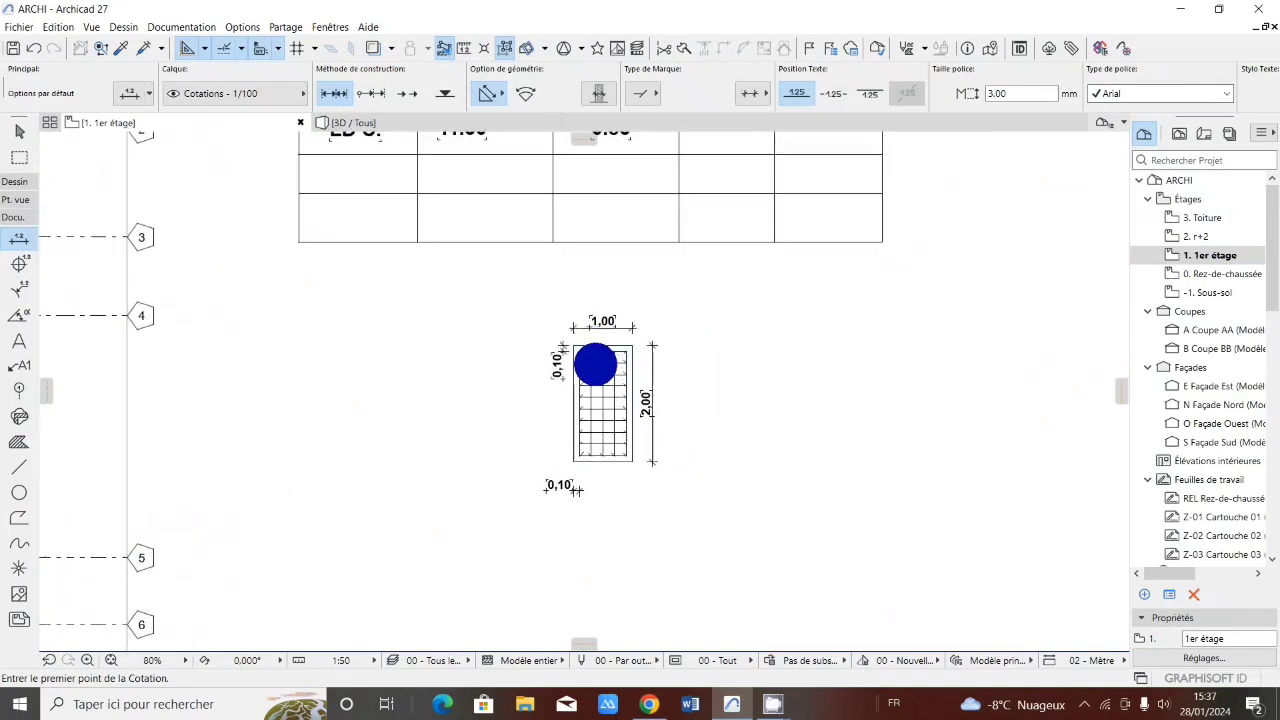
scroll(596, 368, up, 6)
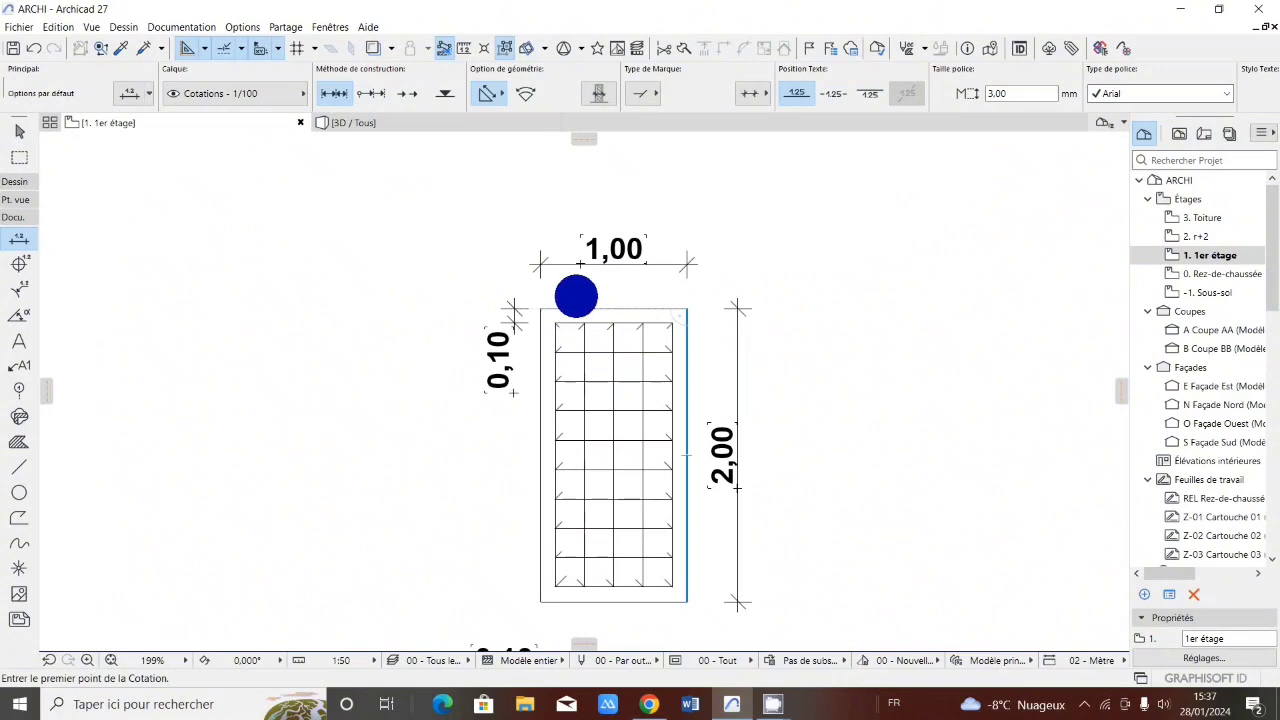
scroll(580, 260, down, 5)
scroll(589, 363, up, 4)
scroll(589, 366, down, 3)
scroll(591, 370, up, 3)
scroll(591, 370, down, 3)
scroll(586, 363, up, 3)
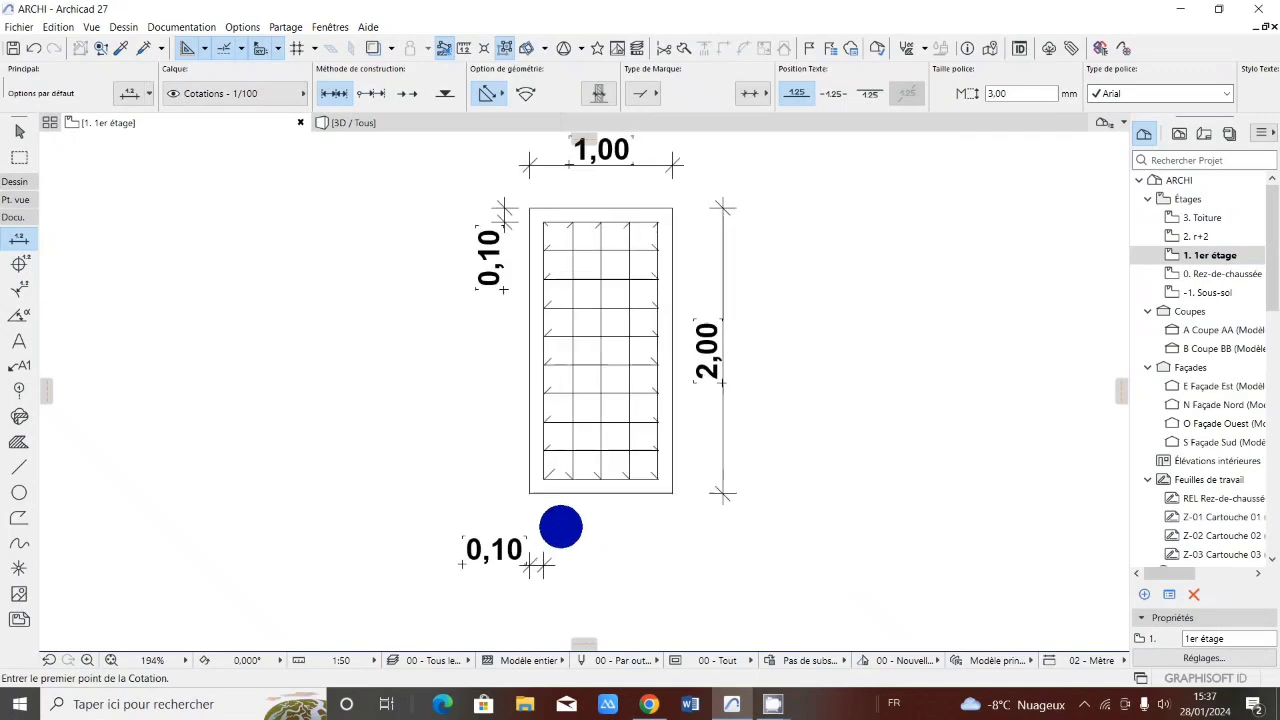
scroll(545, 505, up, 3)
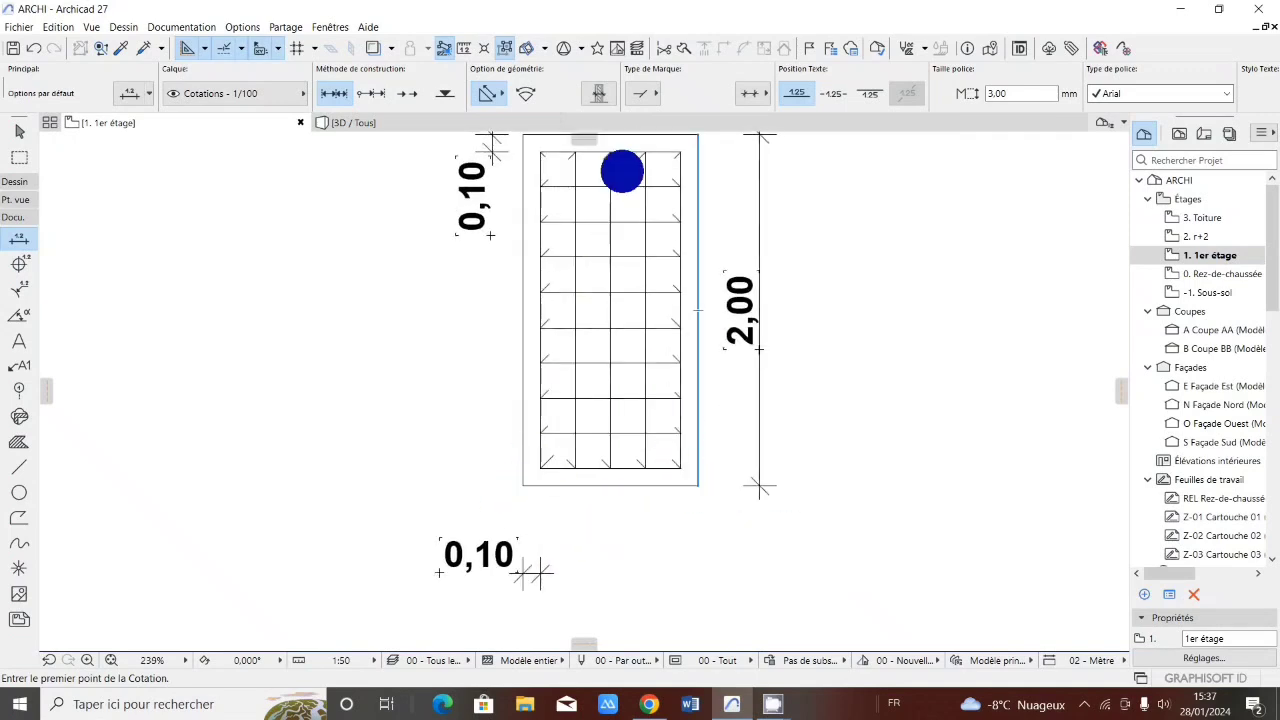
scroll(600, 305, down, 2)
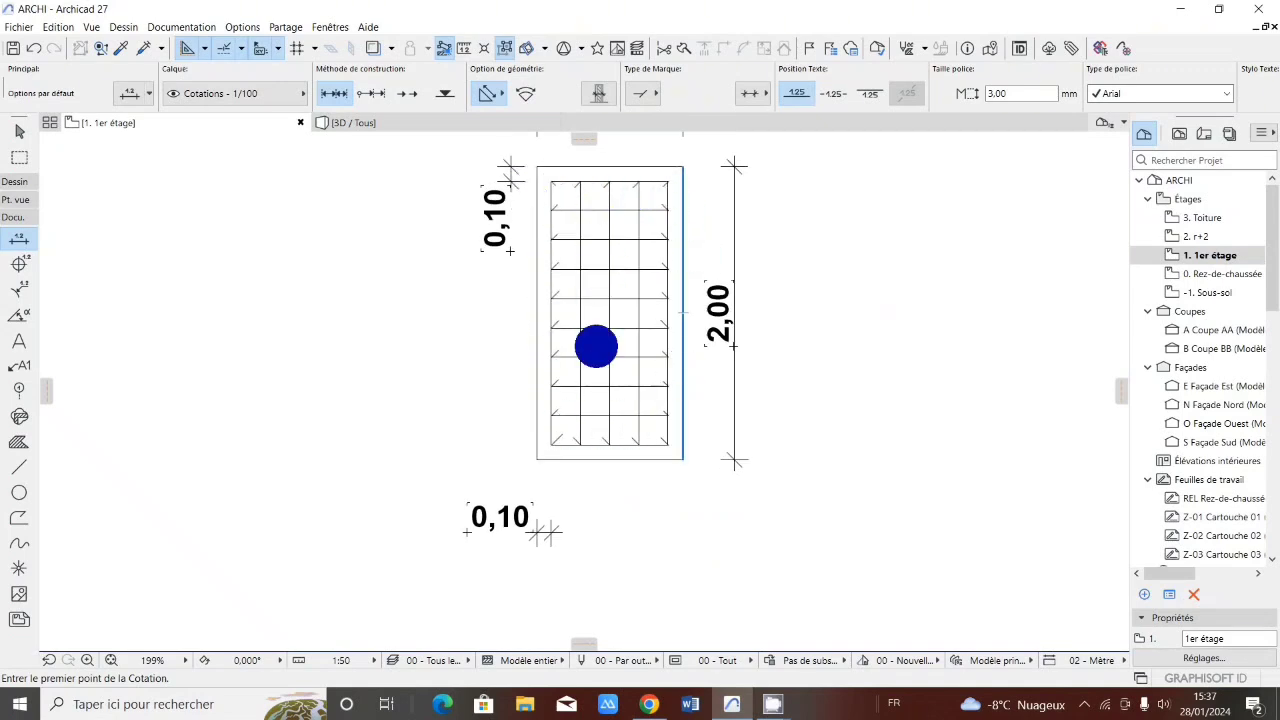
scroll(533, 456, up, 2)
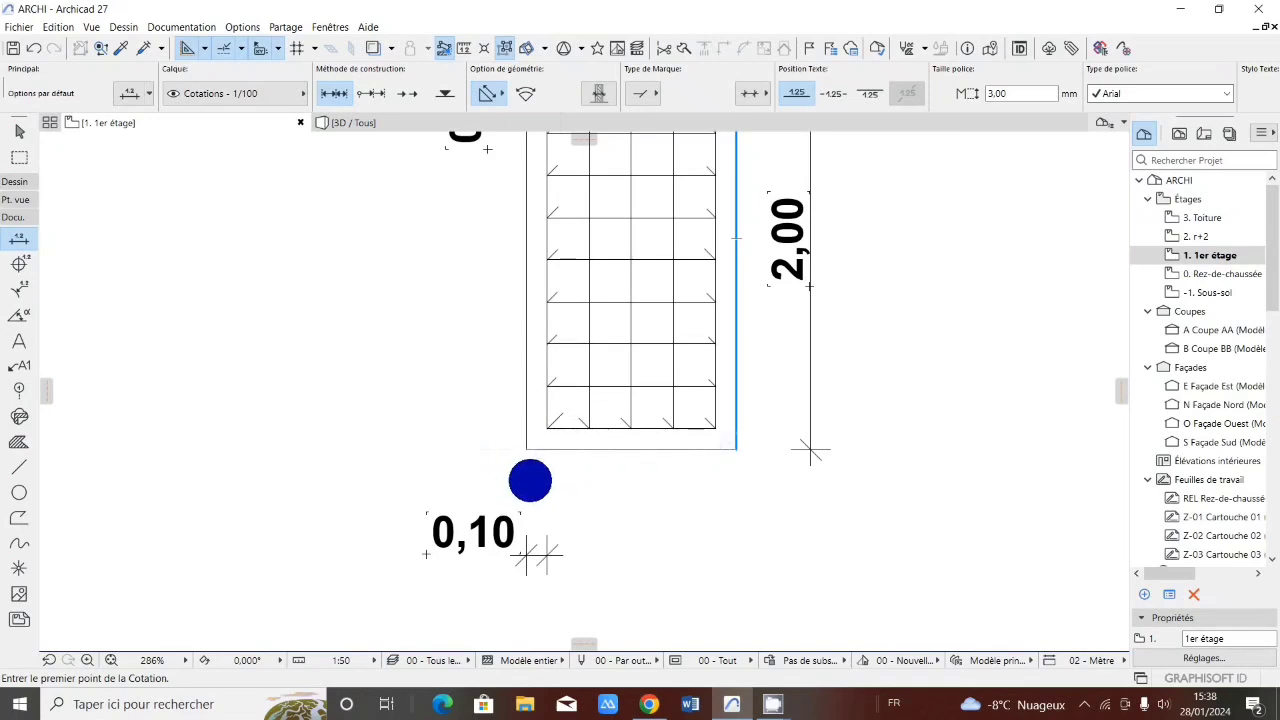
shift+click(500, 534)
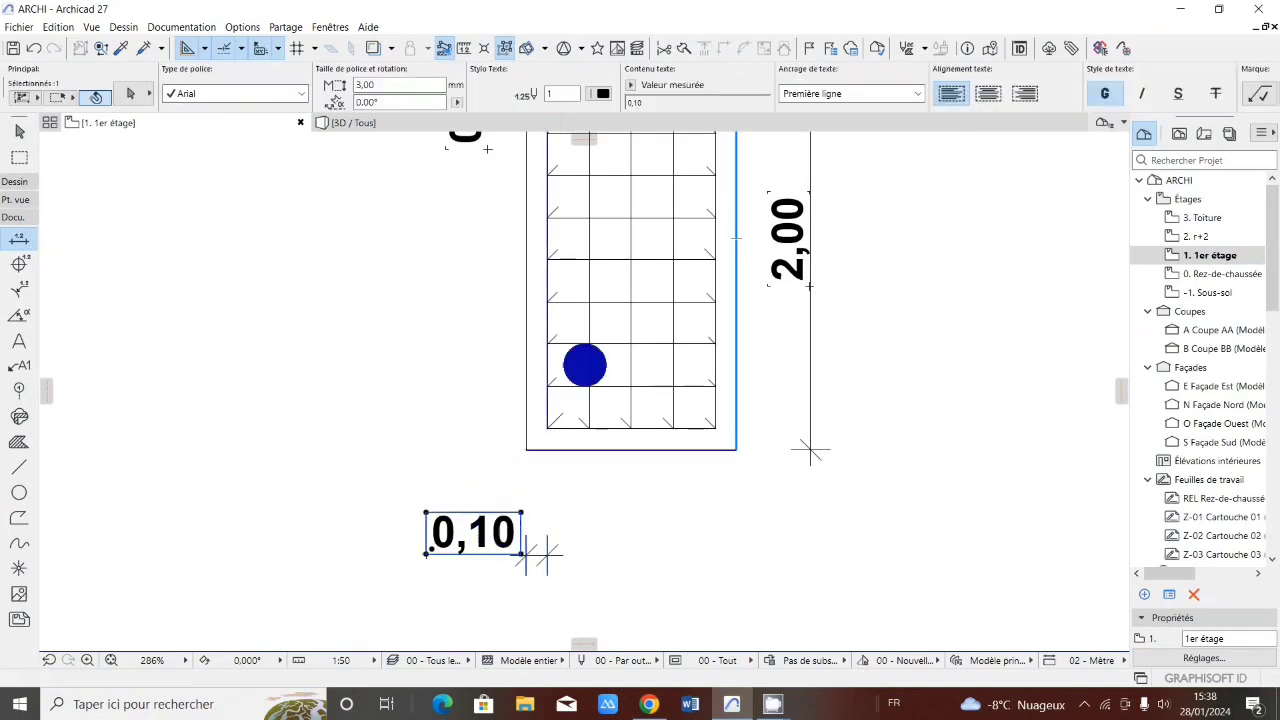
key(Escape)
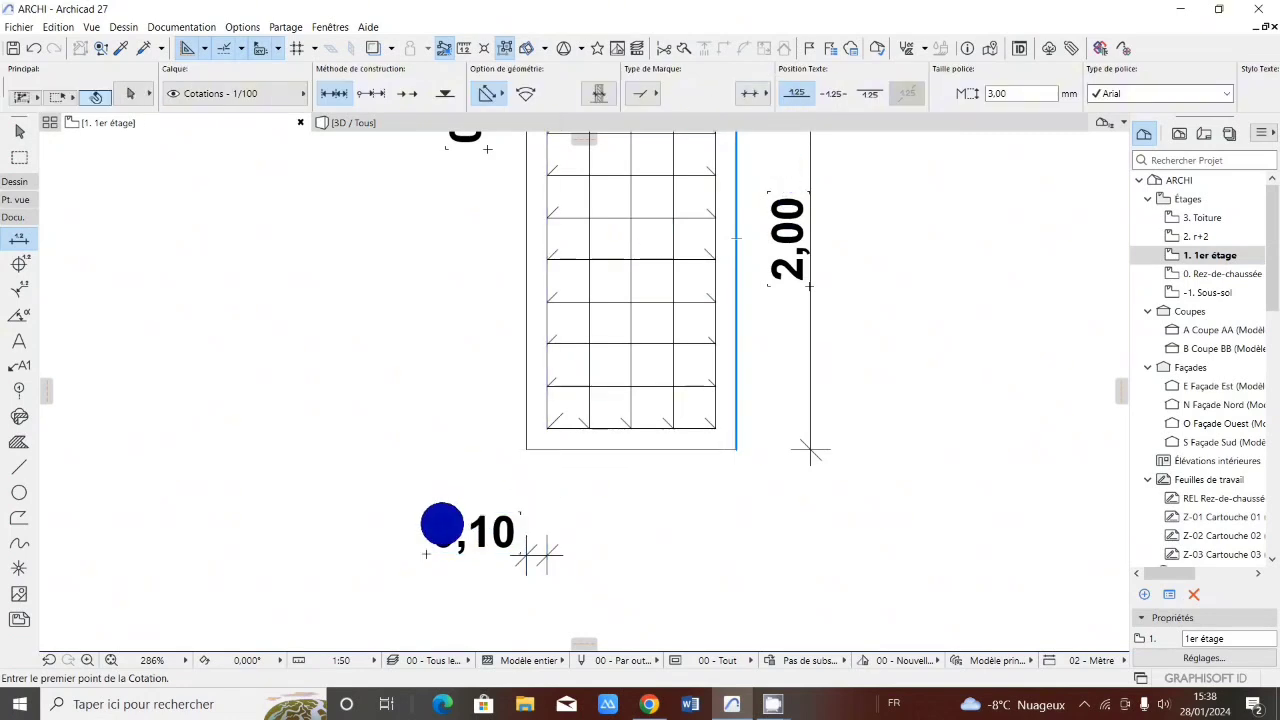
shift+click(494, 531)
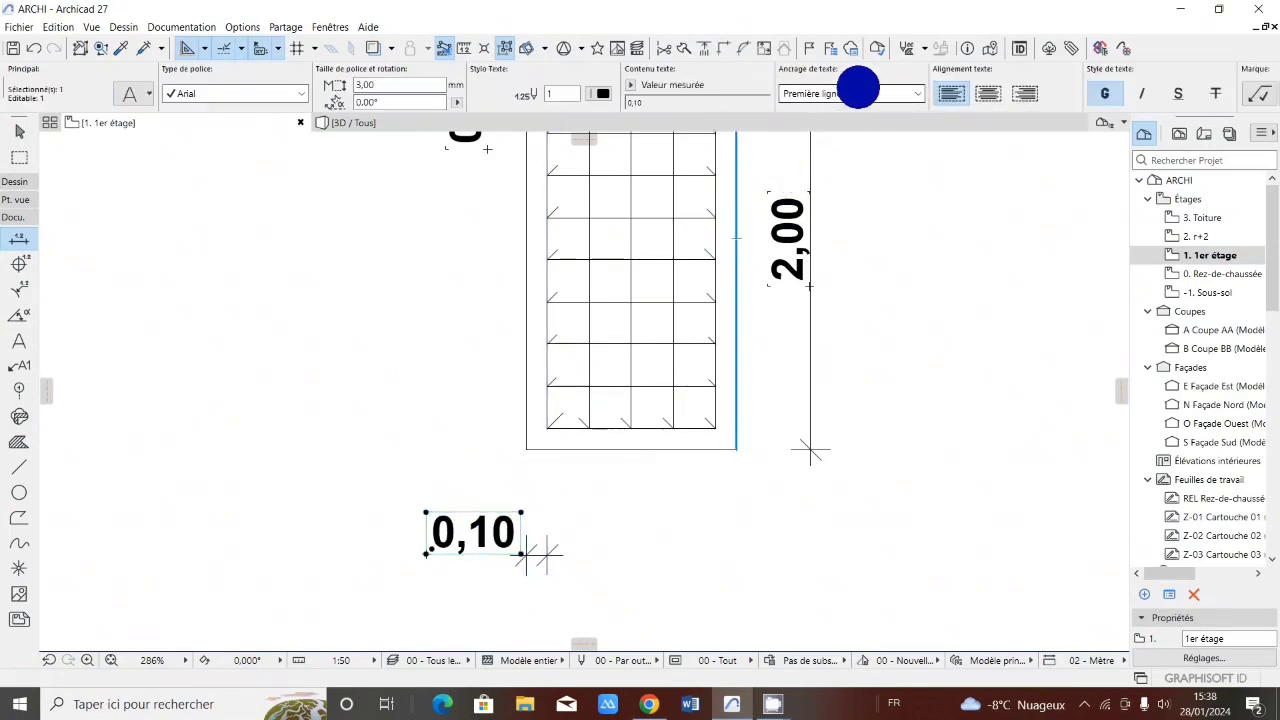
click(915, 92)
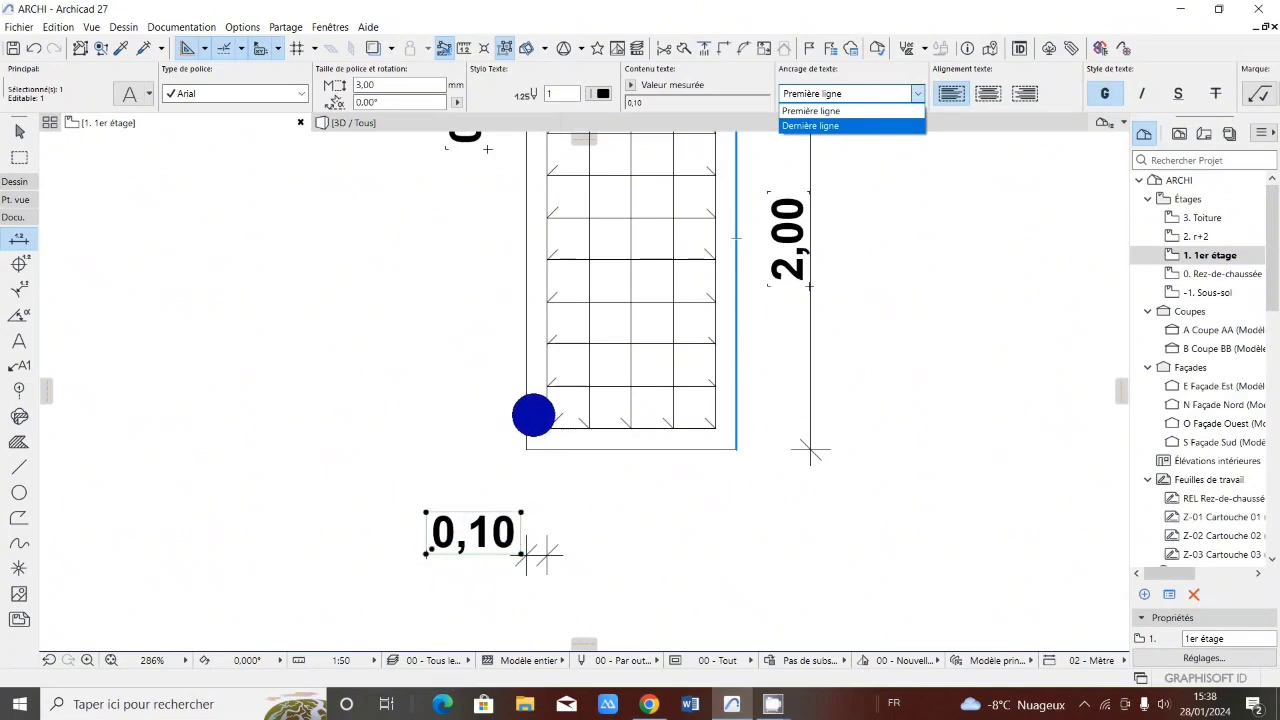
click(543, 452)
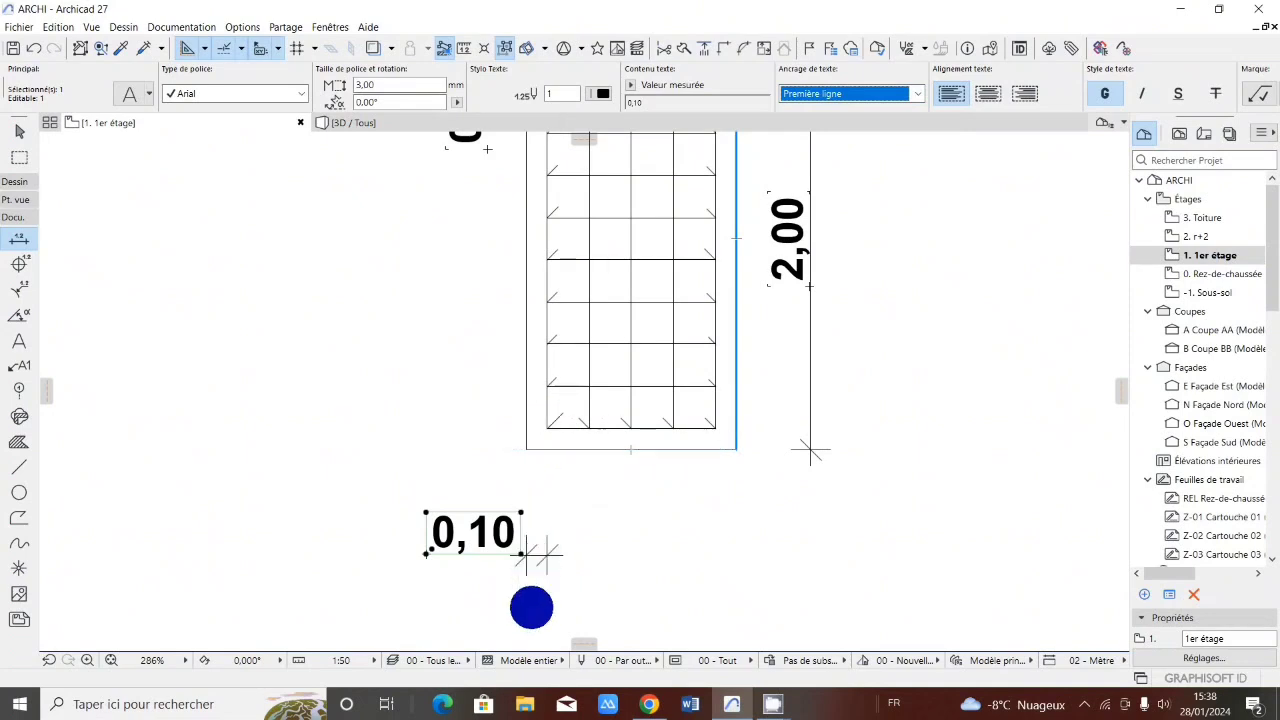
Check the footing's bar layout against the LD C row of the SEMELLE 100*200 table.
scroll(528, 531, down, 2)
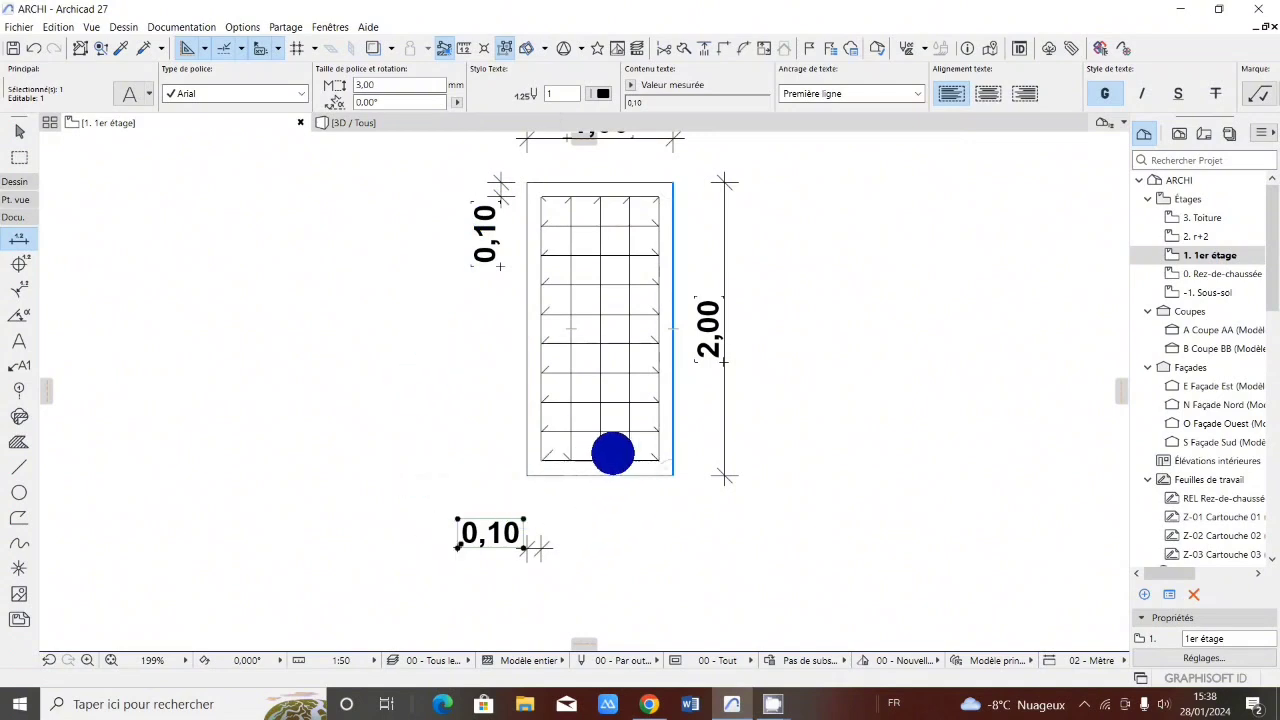
scroll(612, 453, down, 1)
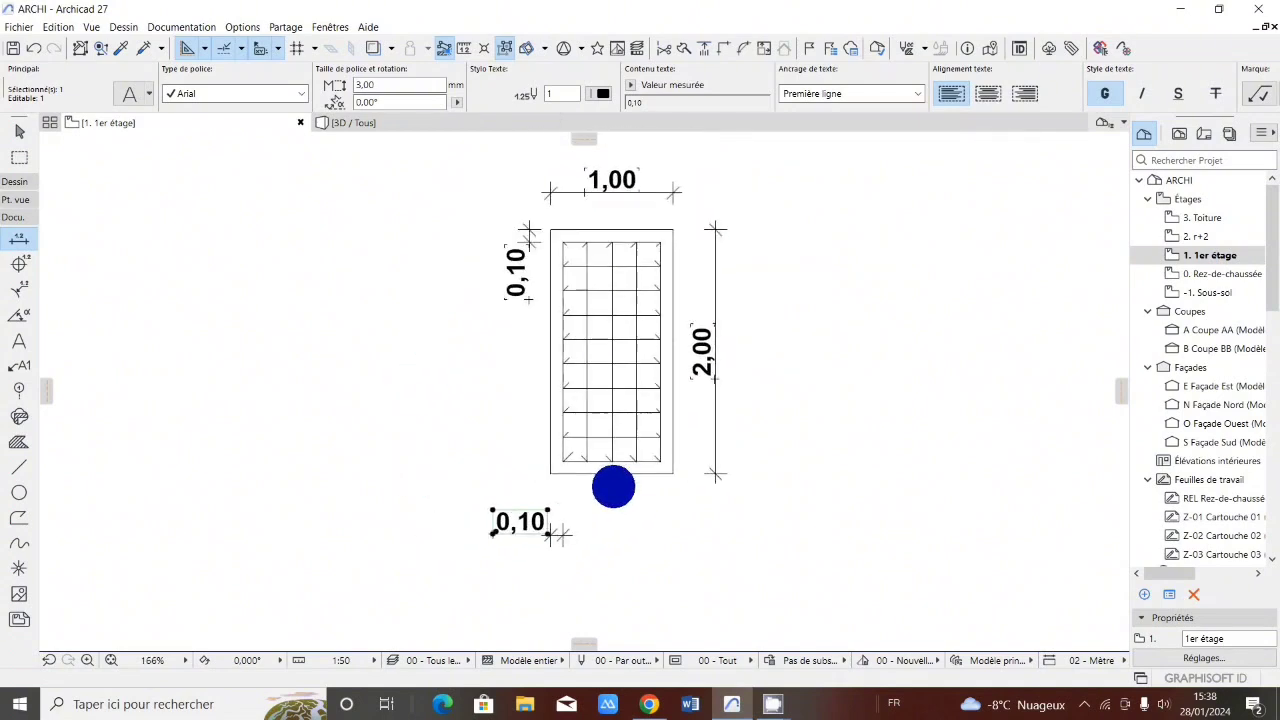
scroll(613, 487, up, 1)
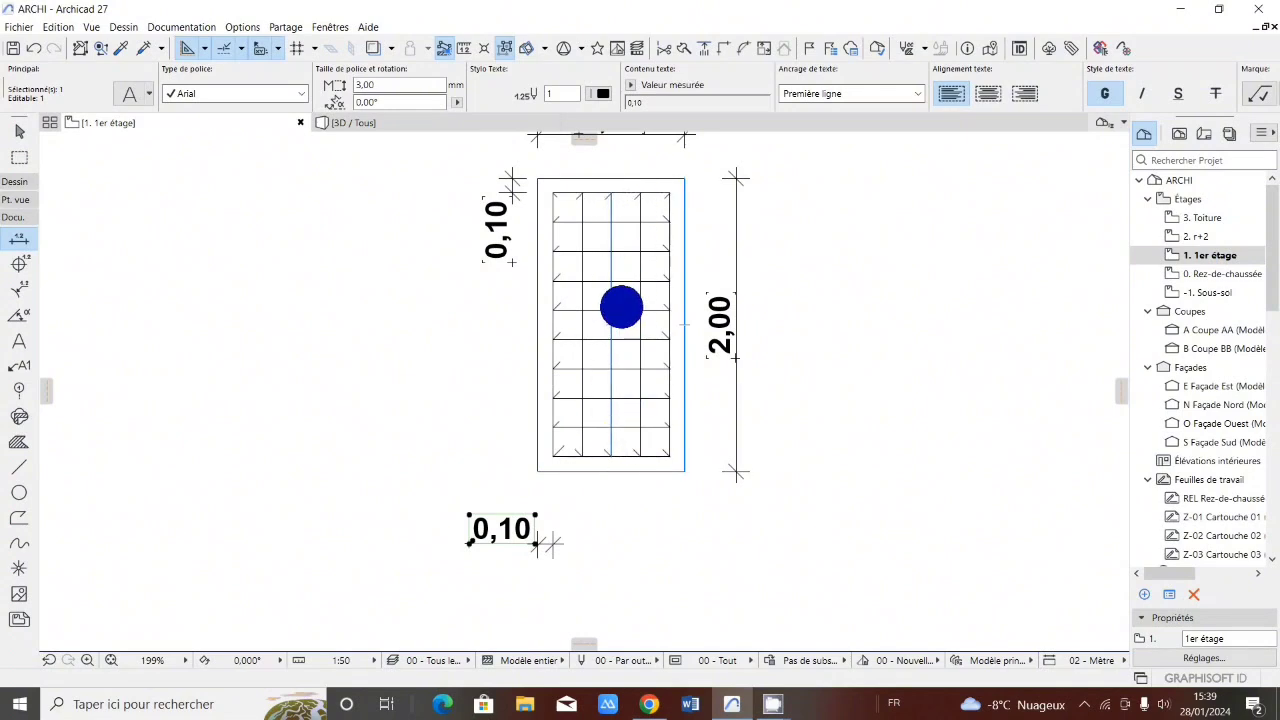
scroll(612, 330, up, 4)
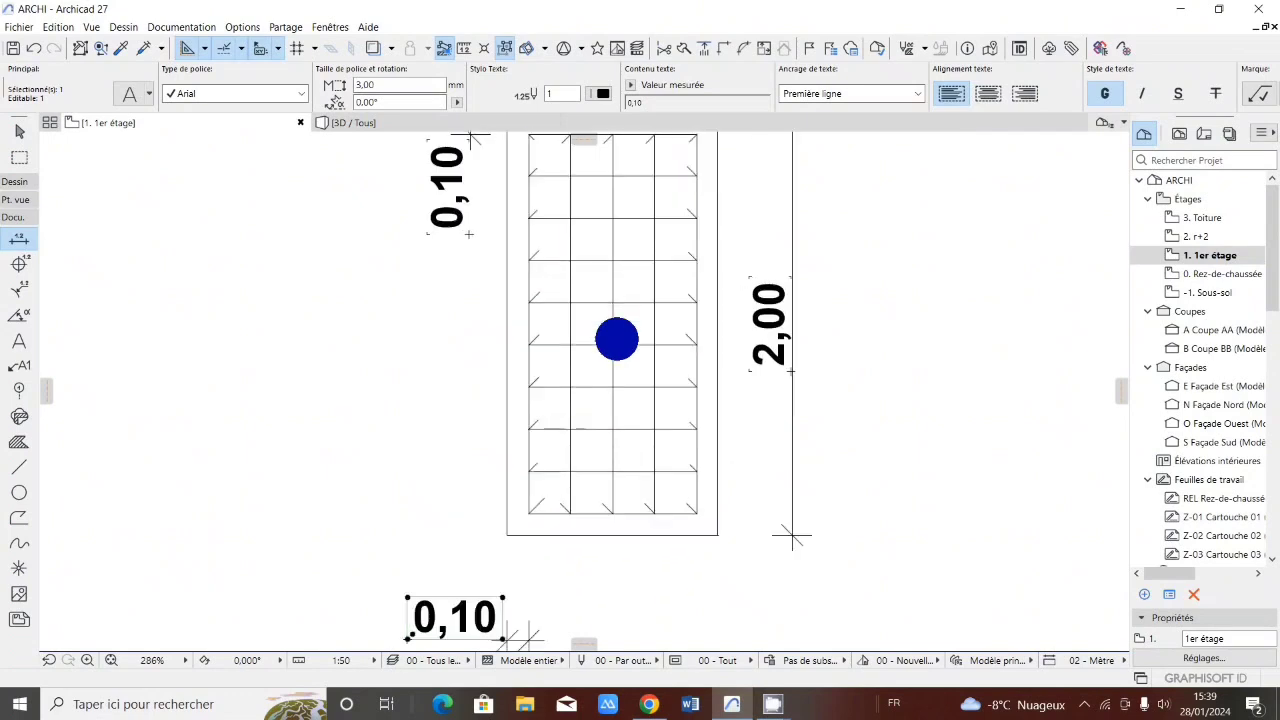
scroll(646, 373, down, 5)
scroll(609, 344, up, 2)
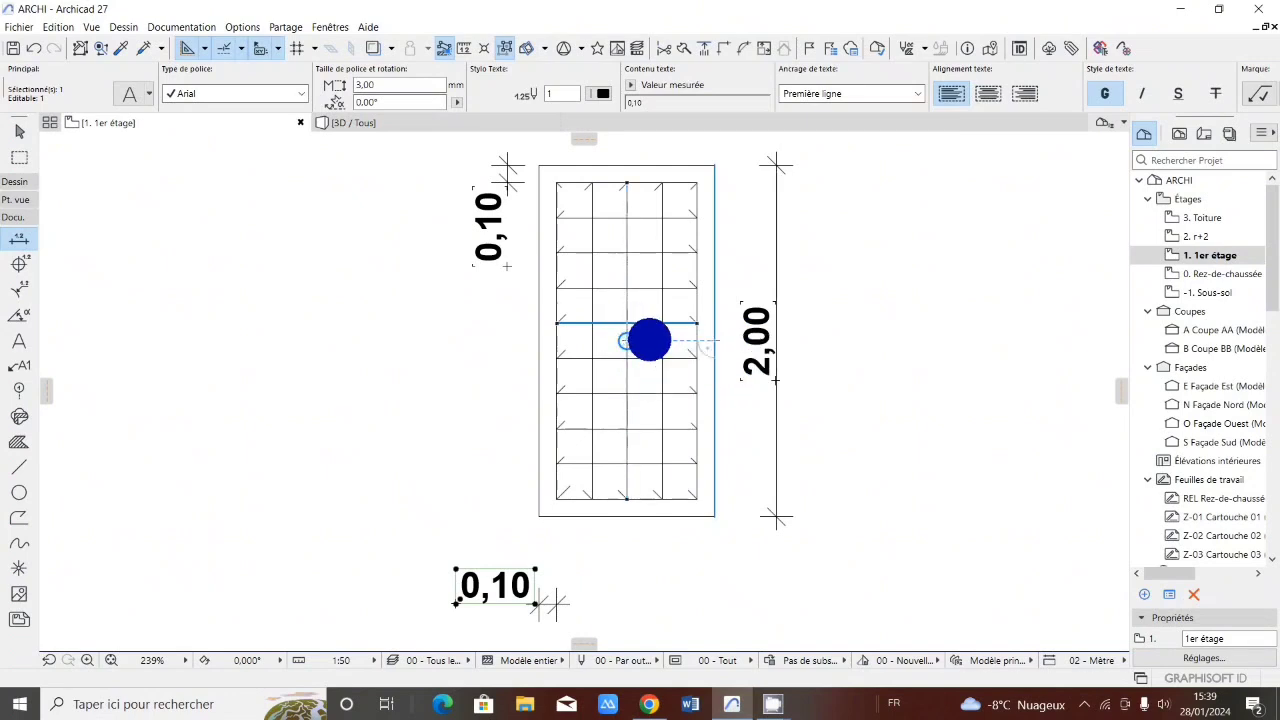
scroll(626, 341, down, 2)
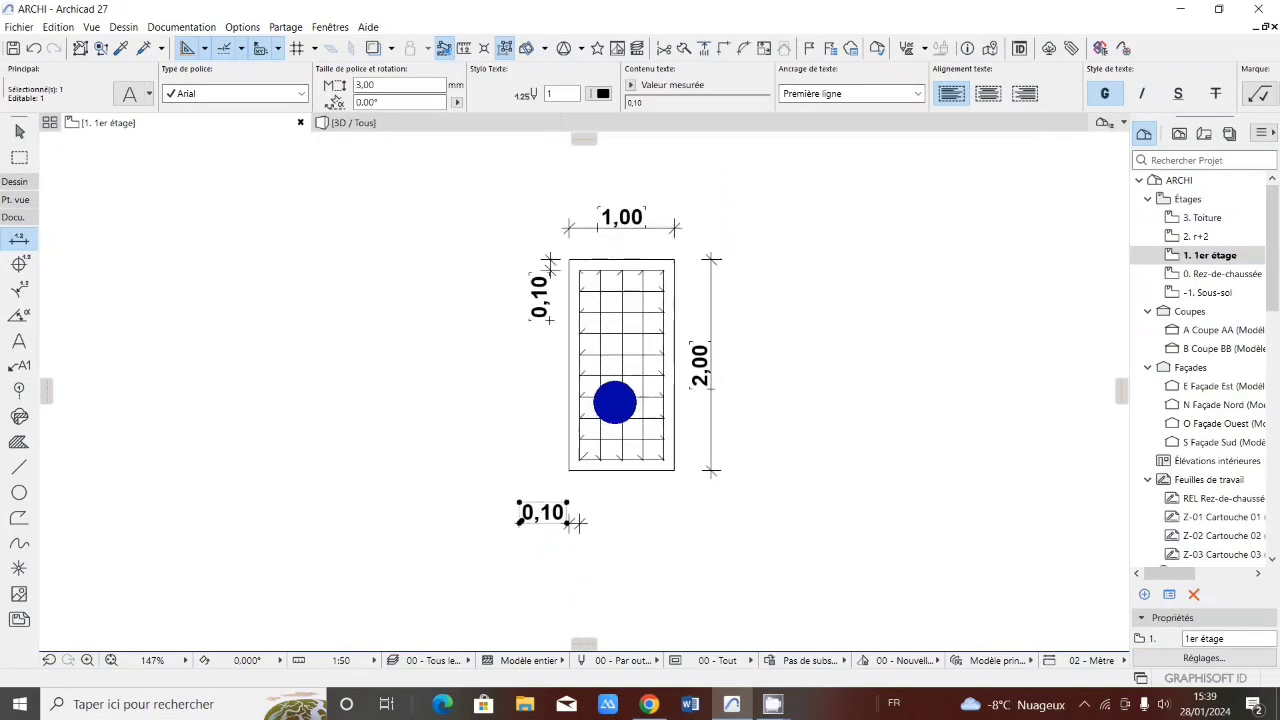
scroll(614, 402, down, 1)
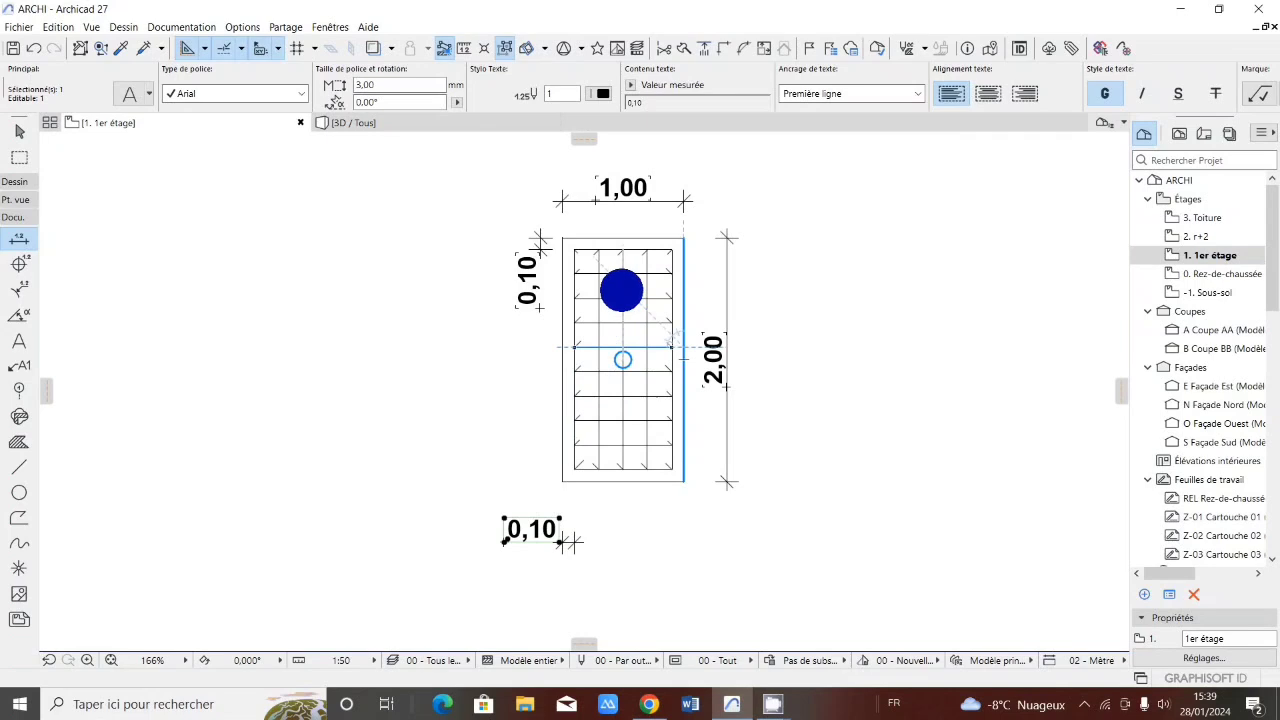
scroll(620, 290, up, 2)
scroll(623, 390, down, 5)
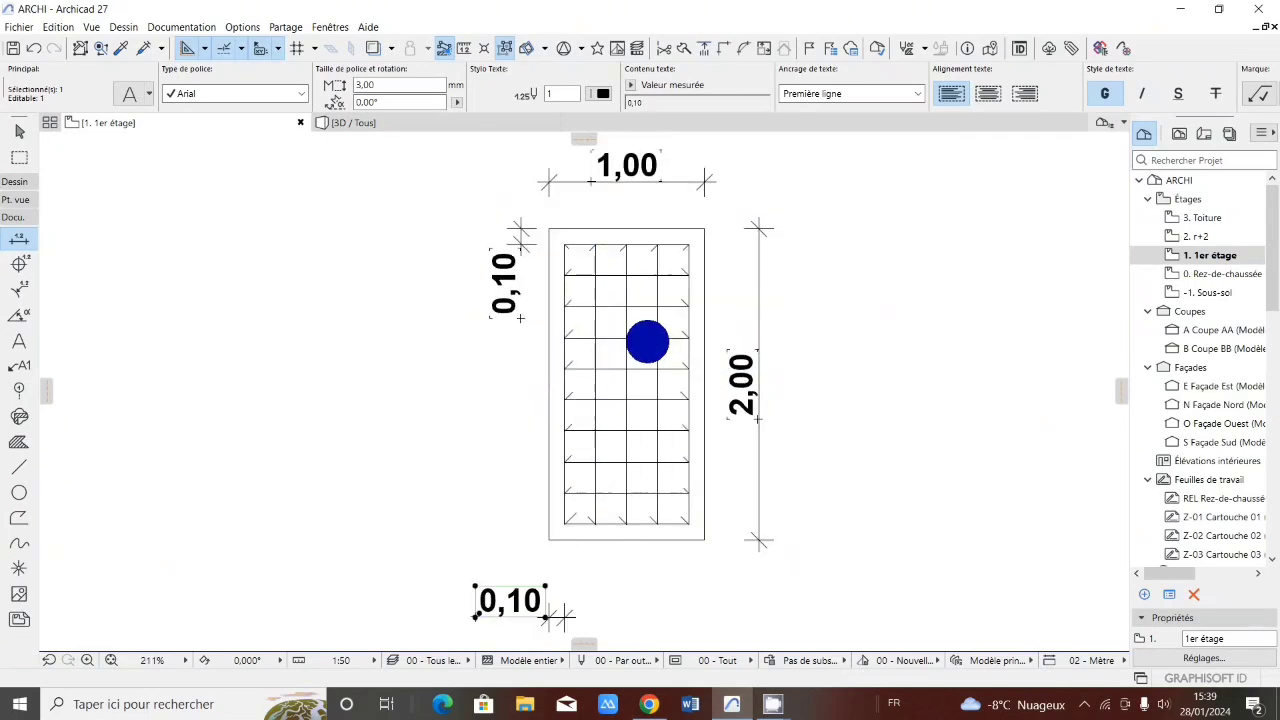
scroll(635, 360, down, 4)
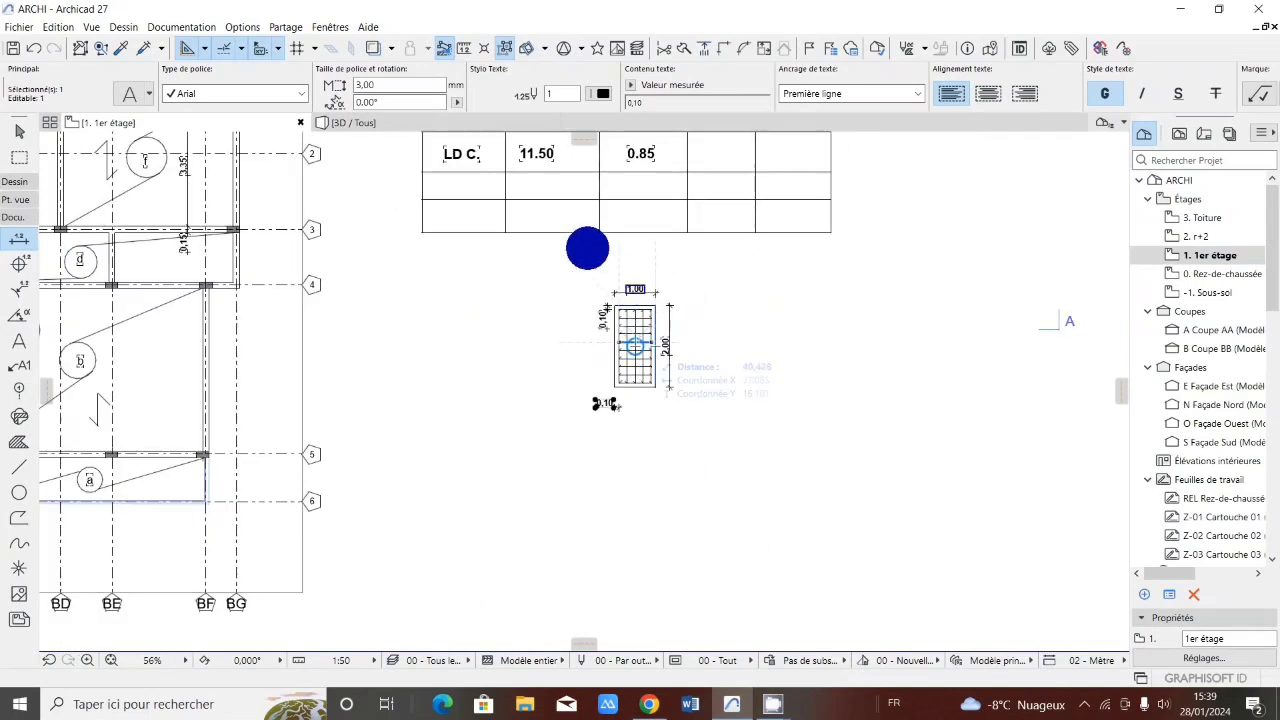
scroll(540, 153, up, 4)
scroll(551, 203, down, 2)
scroll(670, 257, down, 2)
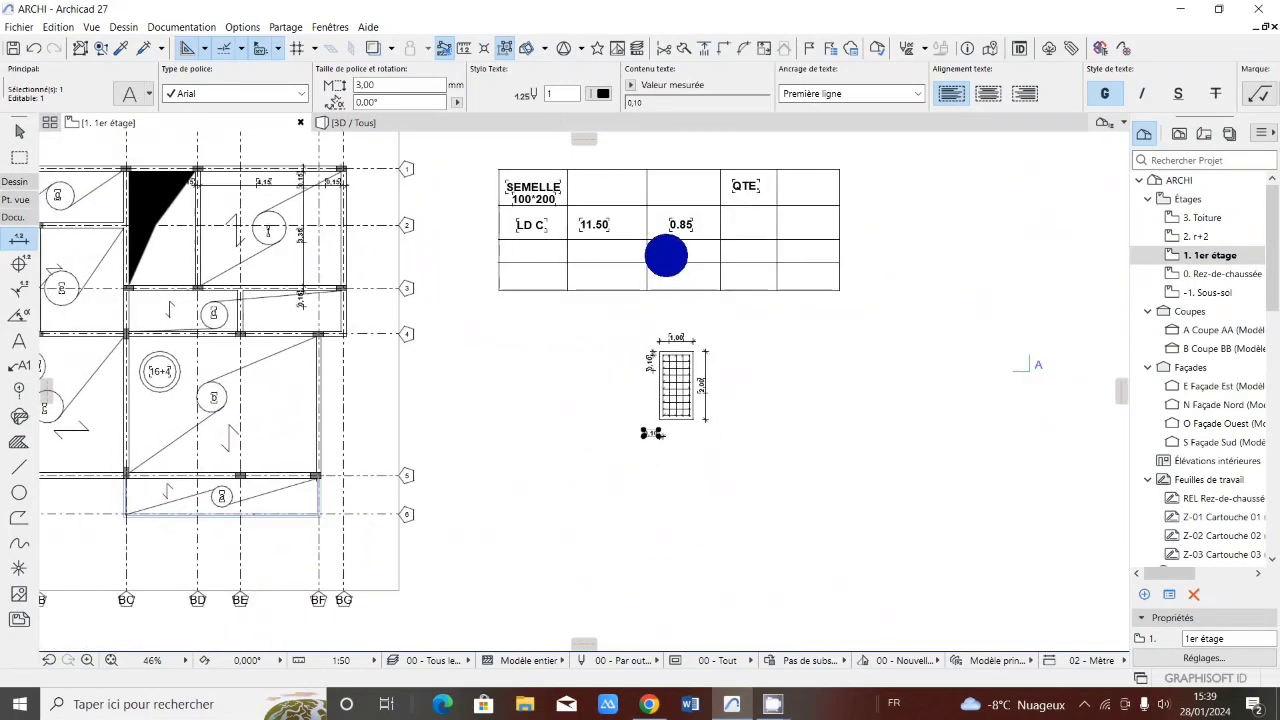
Delete the 0.85 value from the table's LD C row together with the selected 0,10 dimension below the footing.
scroll(600, 215, up, 1)
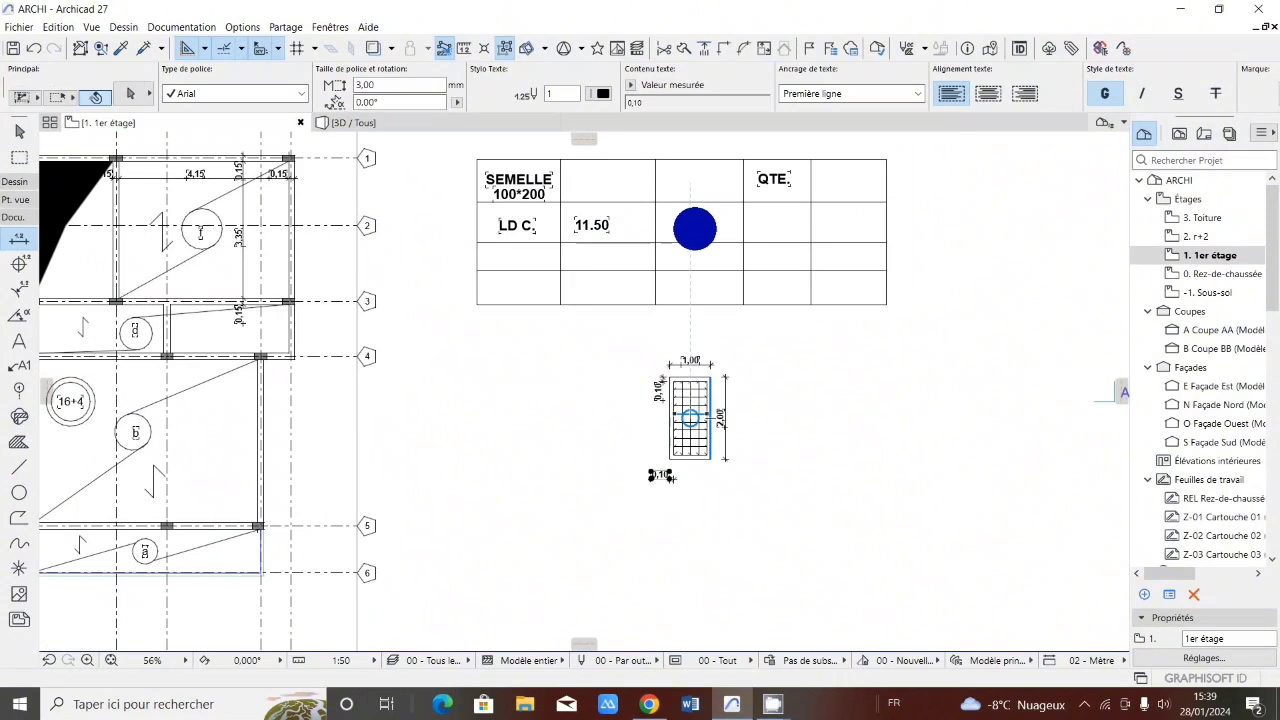
key(Escape)
key(Delete)
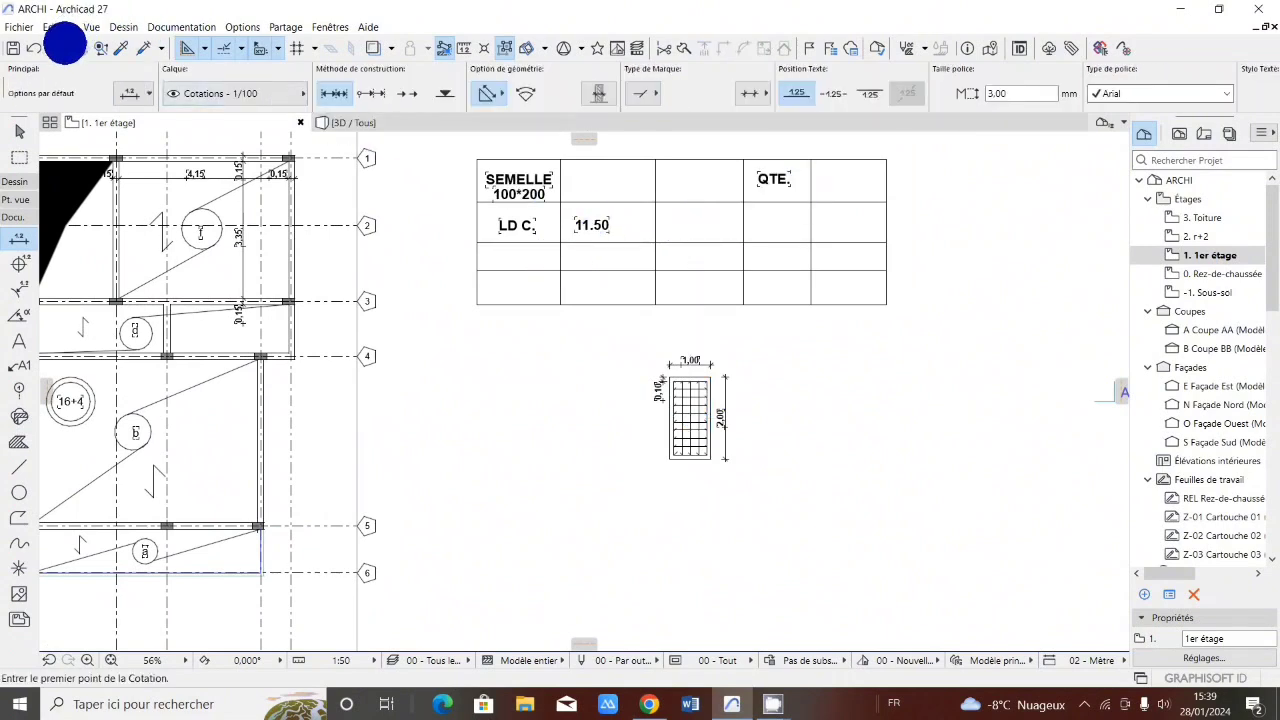
Undo the joint deletion to restore the 0,10 dimension below the footing, and delete only the 0.85 value in the LD C row.
click(34, 48)
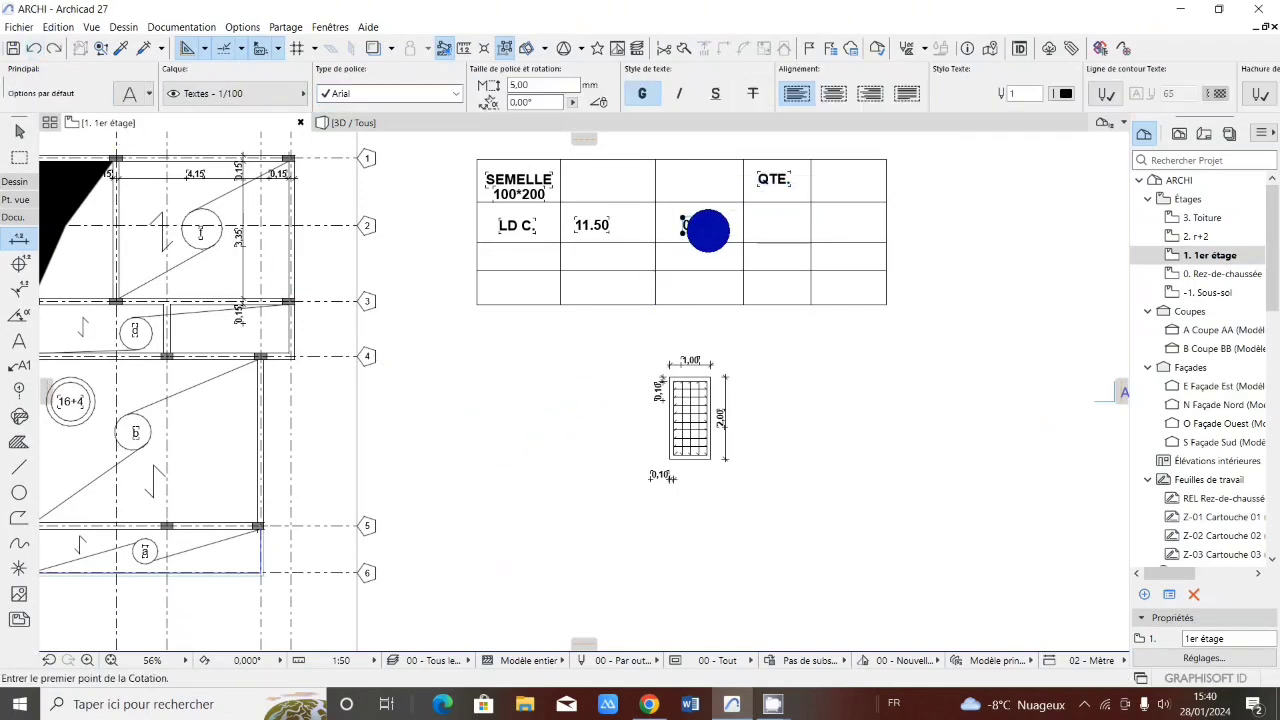
key(Delete)
Open the Windows Calculator beside the dimensioned reinforcement drawing of the footing.
scroll(633, 281, up, 2)
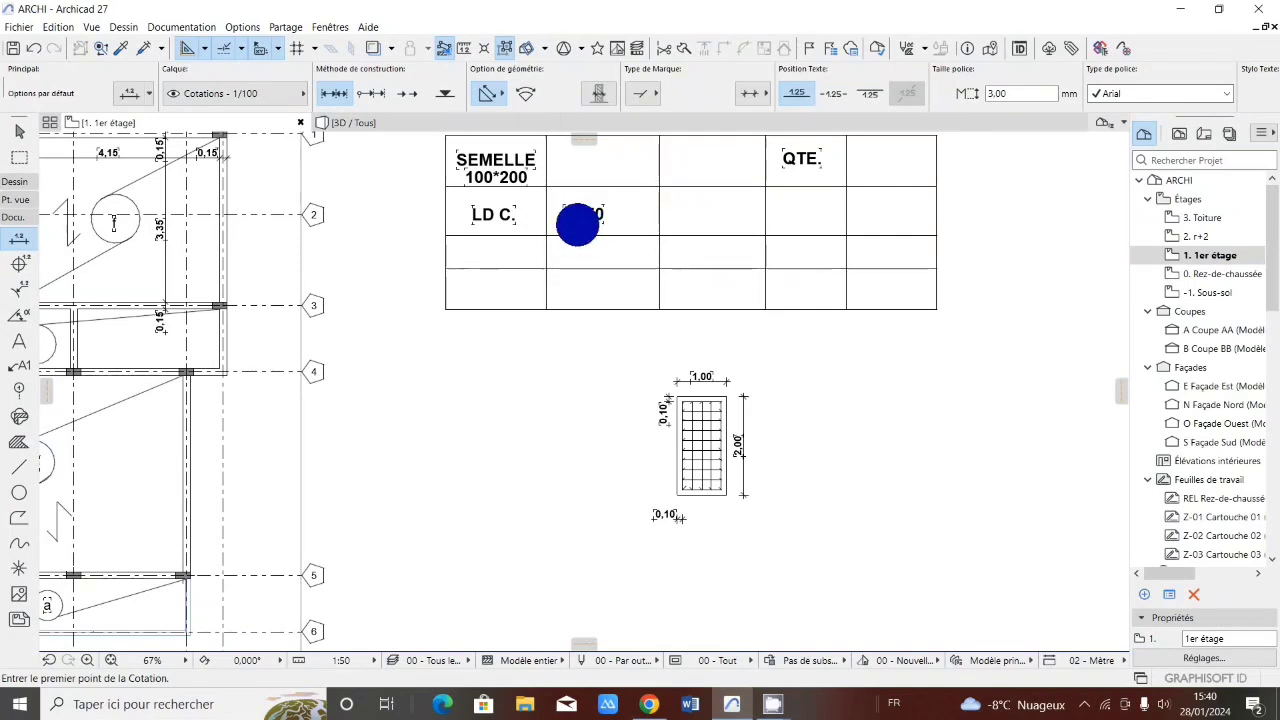
scroll(651, 334, down, 3)
scroll(690, 405, up, 6)
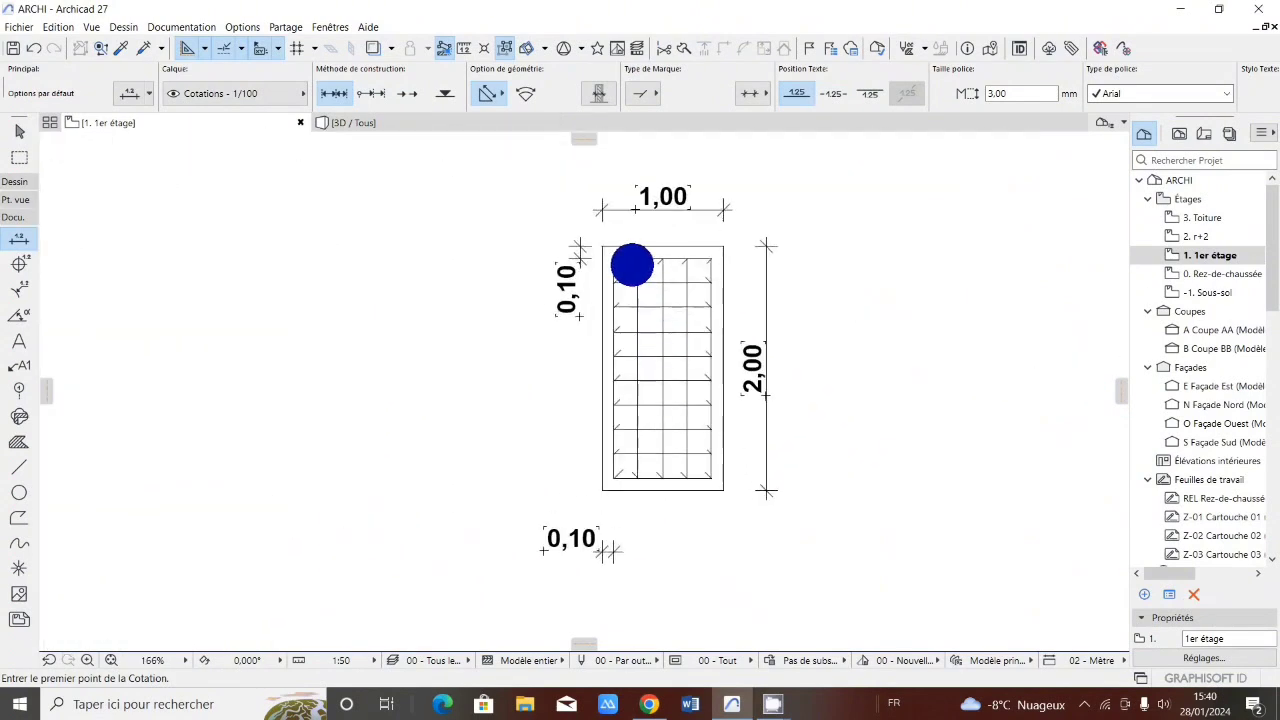
scroll(594, 329, down, 2)
scroll(654, 334, up, 1)
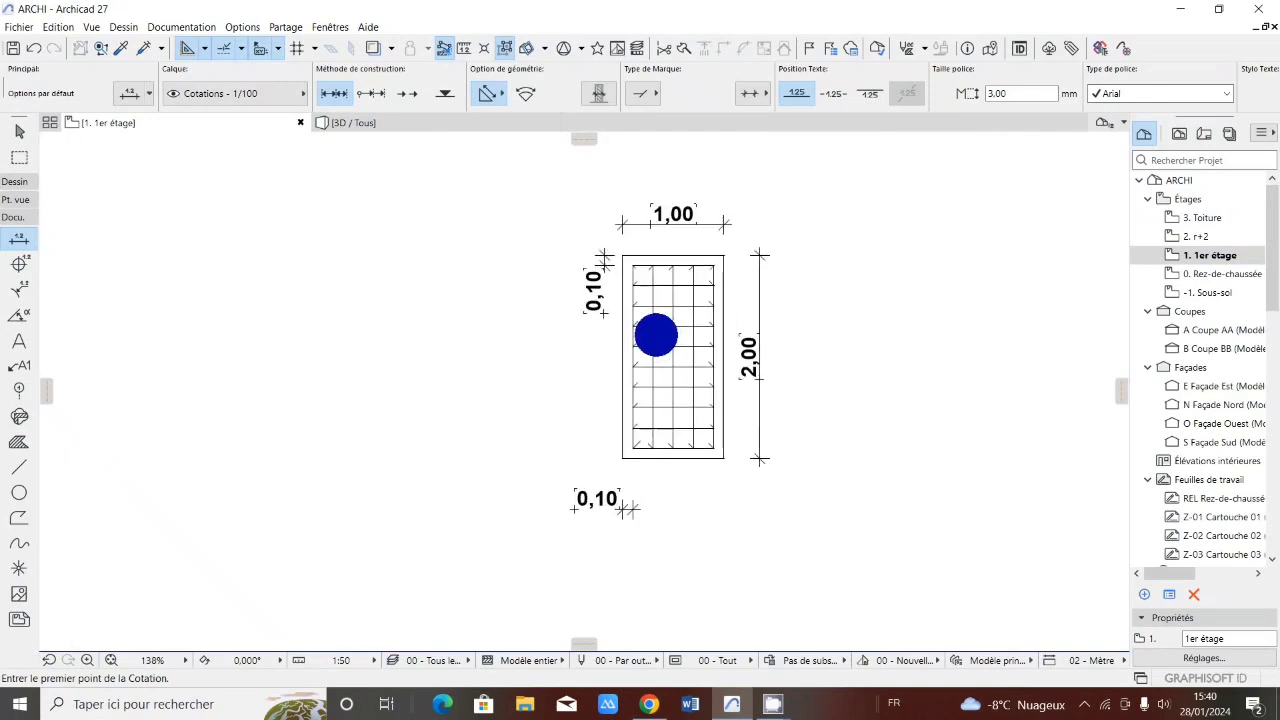
scroll(655, 334, up, 1)
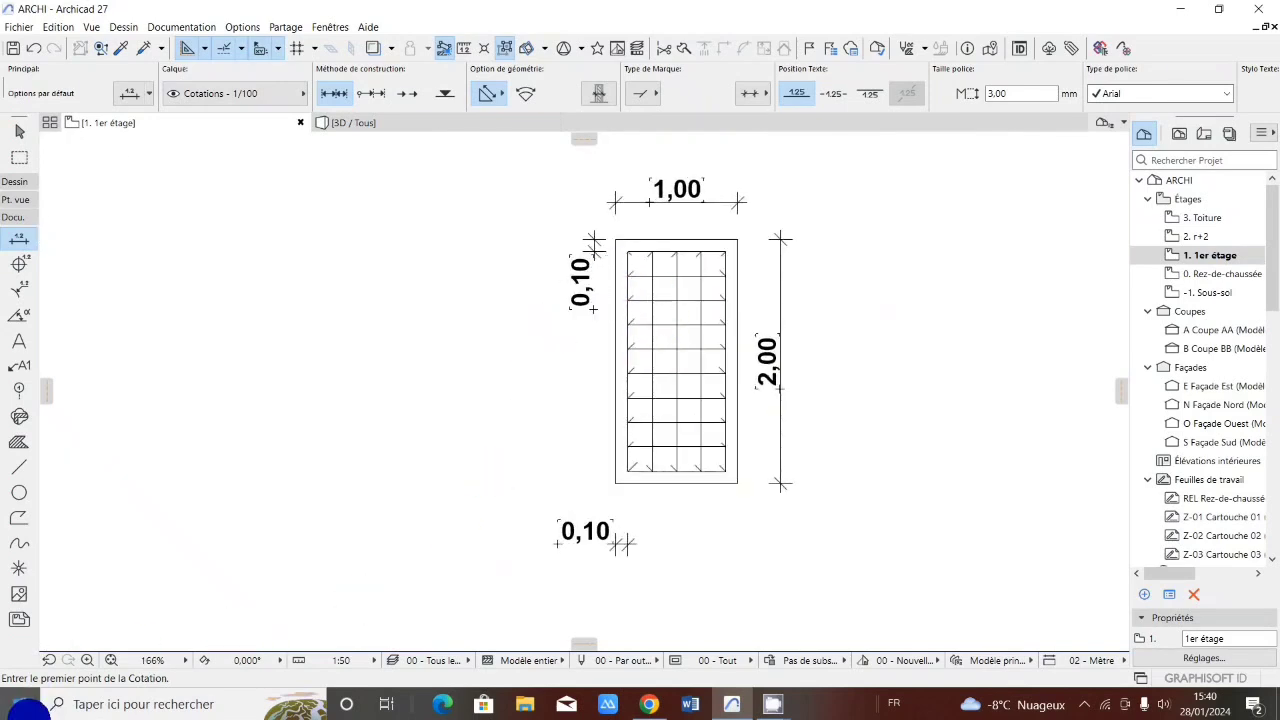
click(93, 704)
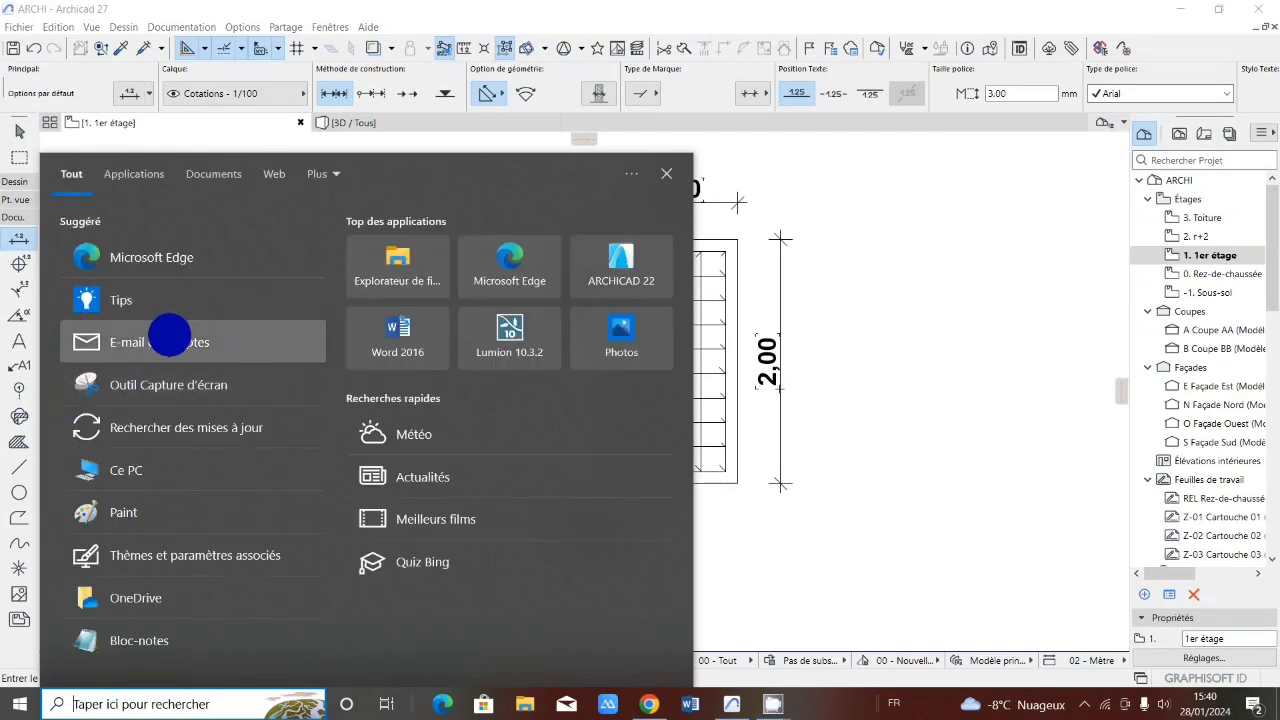
text(CA)
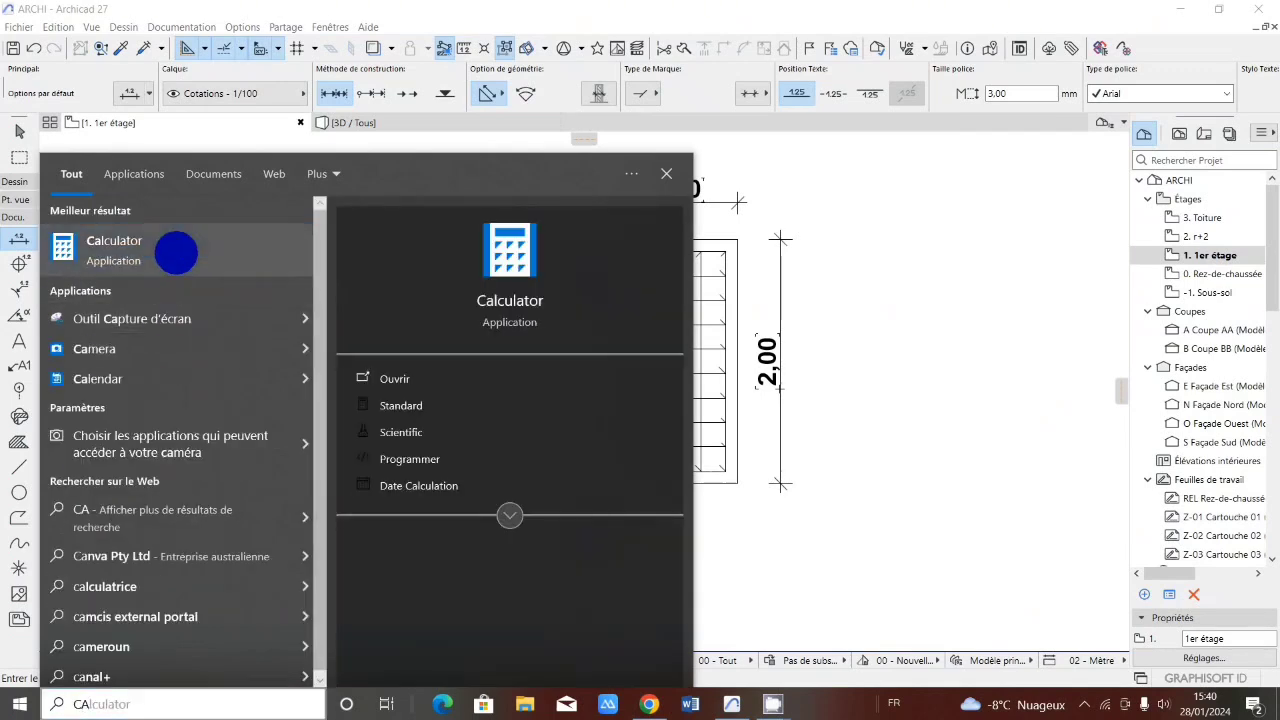
click(176, 253)
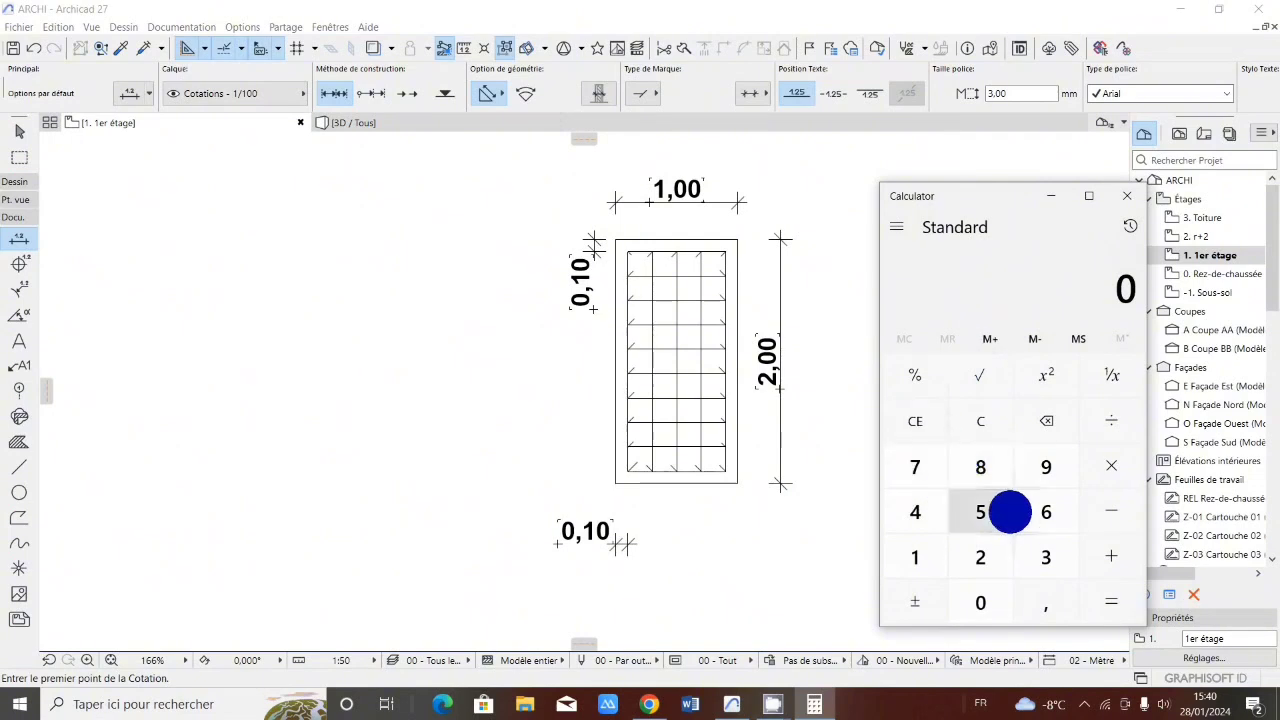
Calculate the footing's long side minus both covers as 2 − 0,2.
click(983, 555)
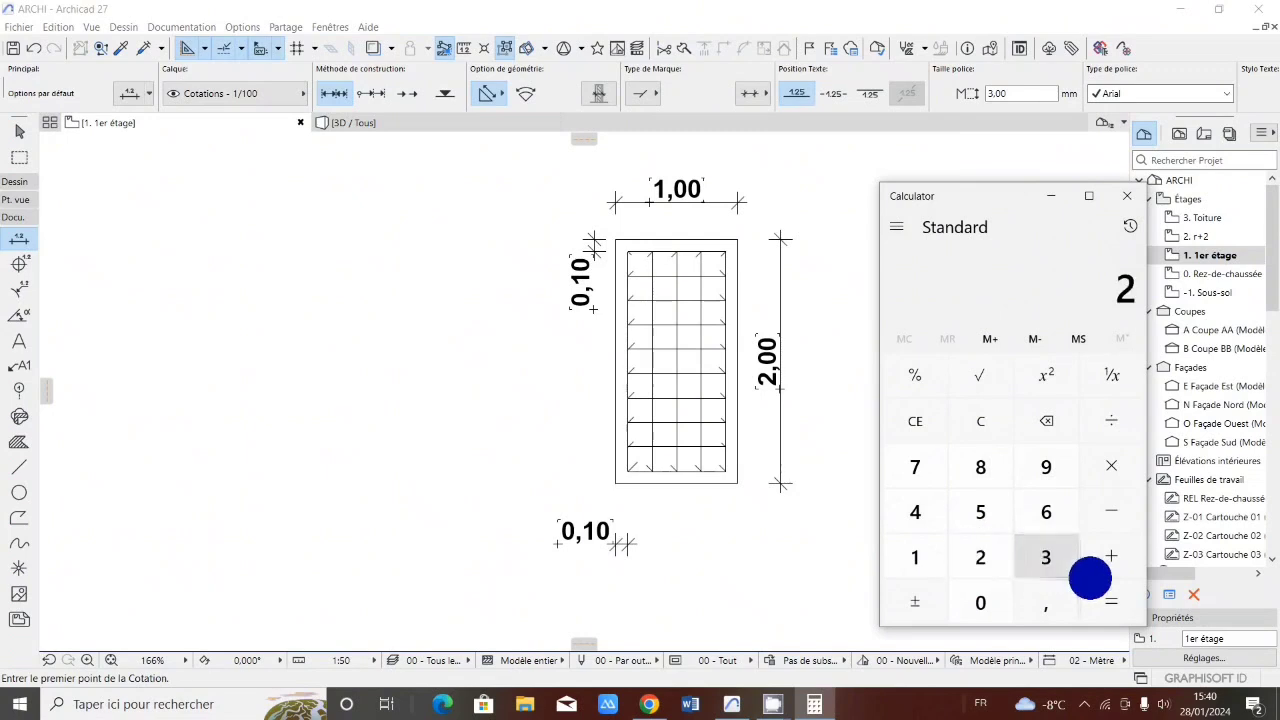
click(1112, 510)
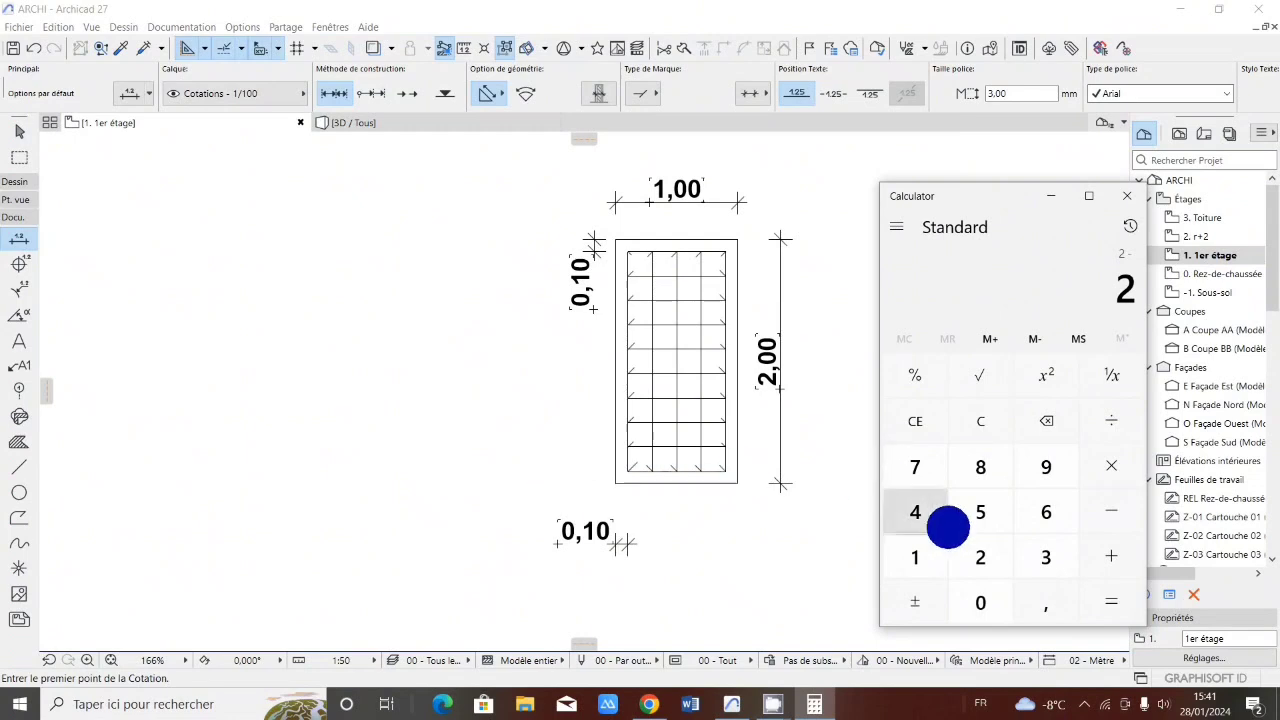
click(981, 602)
click(1043, 601)
click(981, 557)
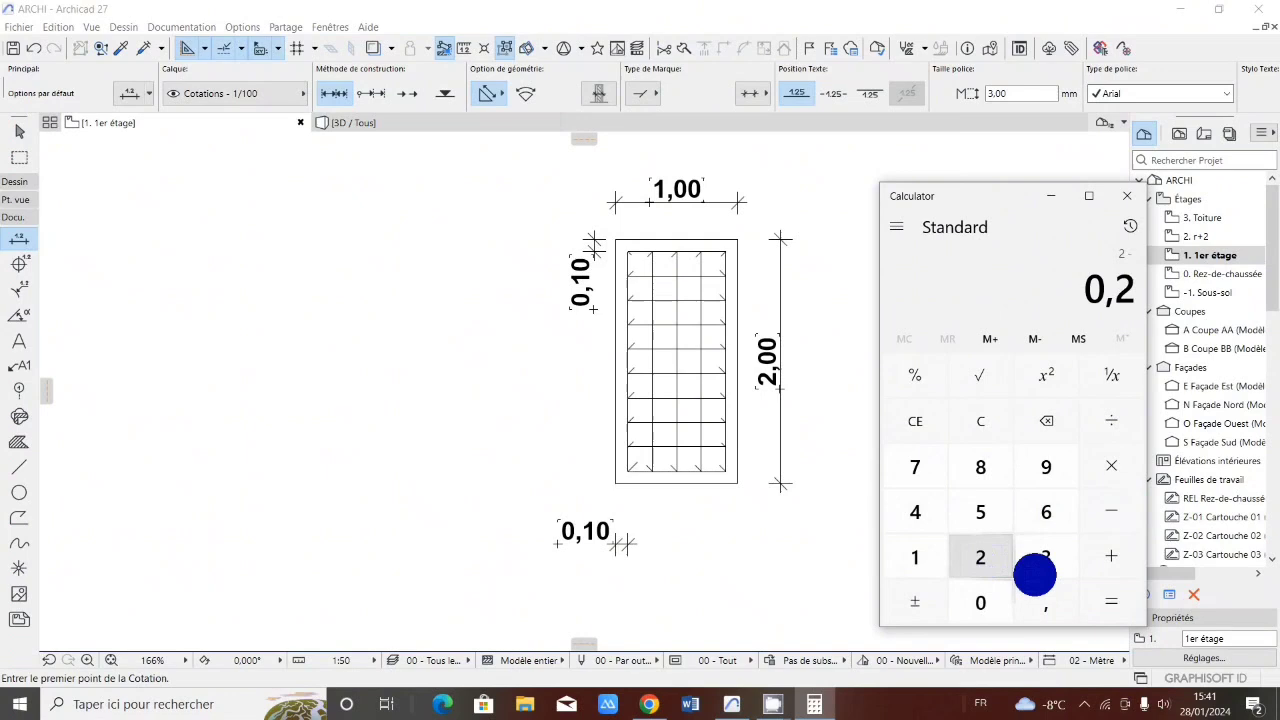
click(1111, 601)
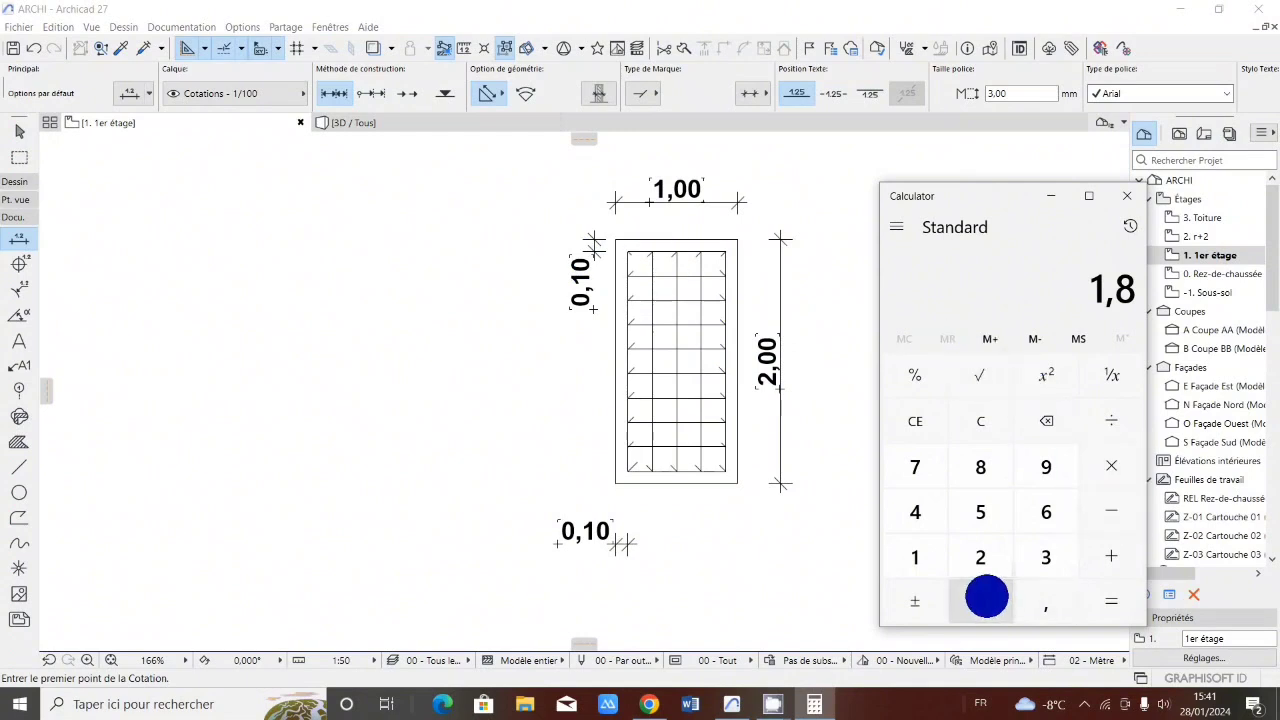
Divide the reduced long-side length by the 0,2 bar spacing.
click(1100, 410)
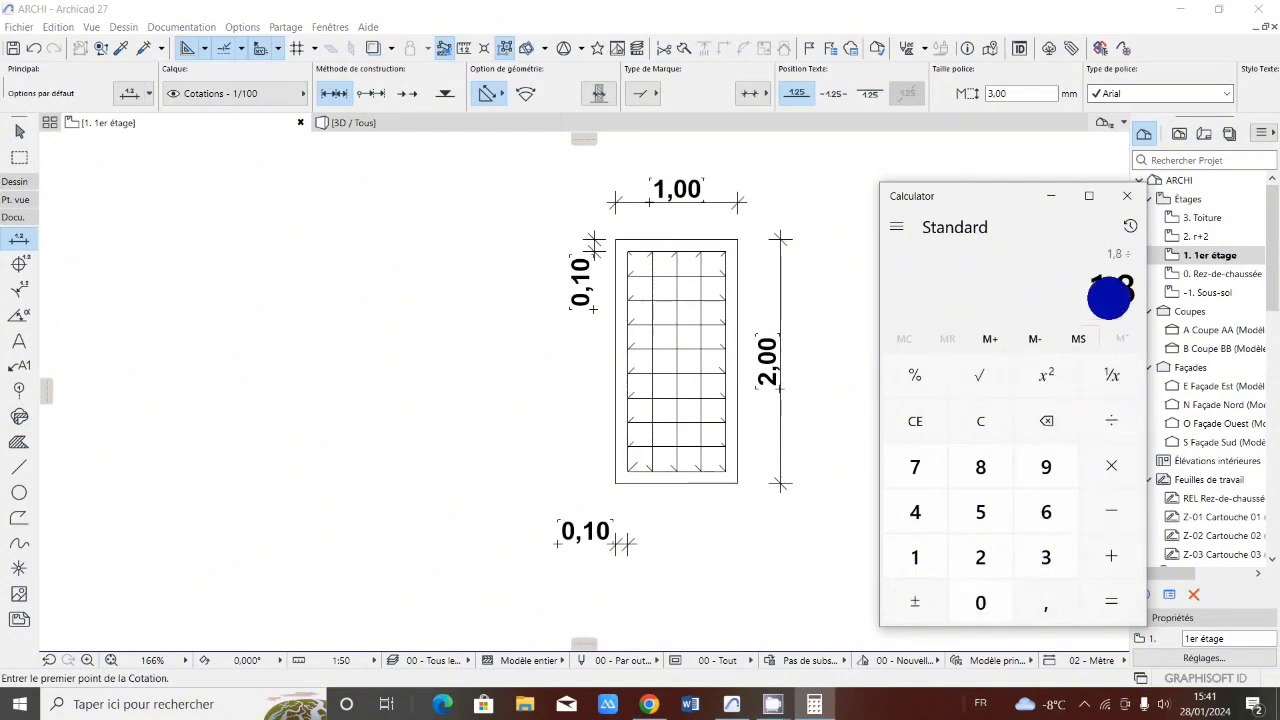
click(982, 606)
click(1040, 605)
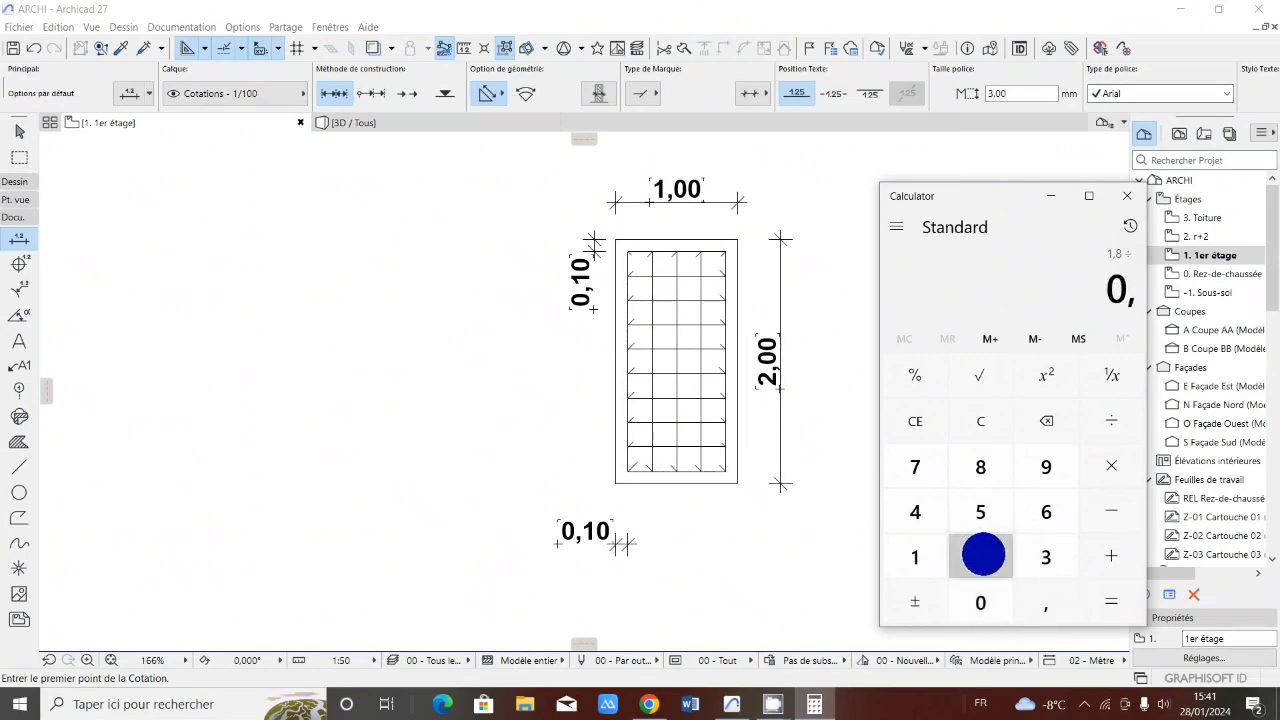
click(982, 556)
click(1111, 601)
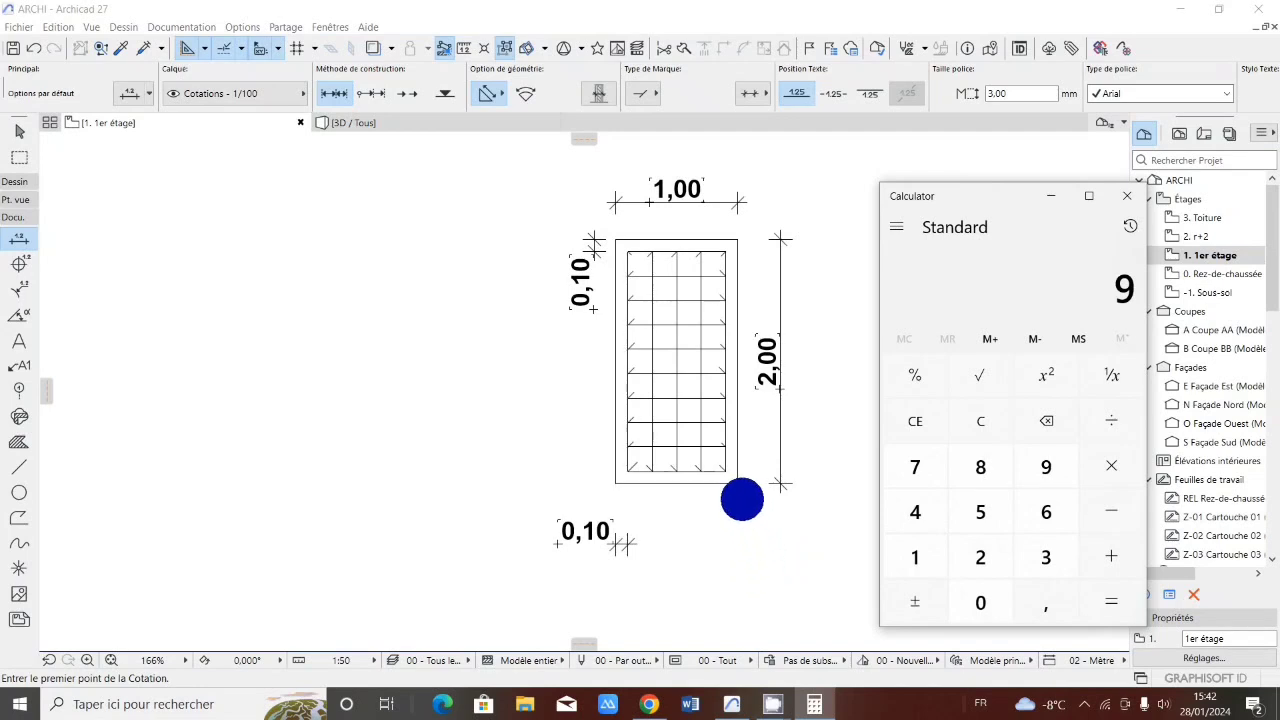
Check the bar grid and add 1 to the spacing quotient to get the number of bars along the long side.
scroll(700, 570, down, 4)
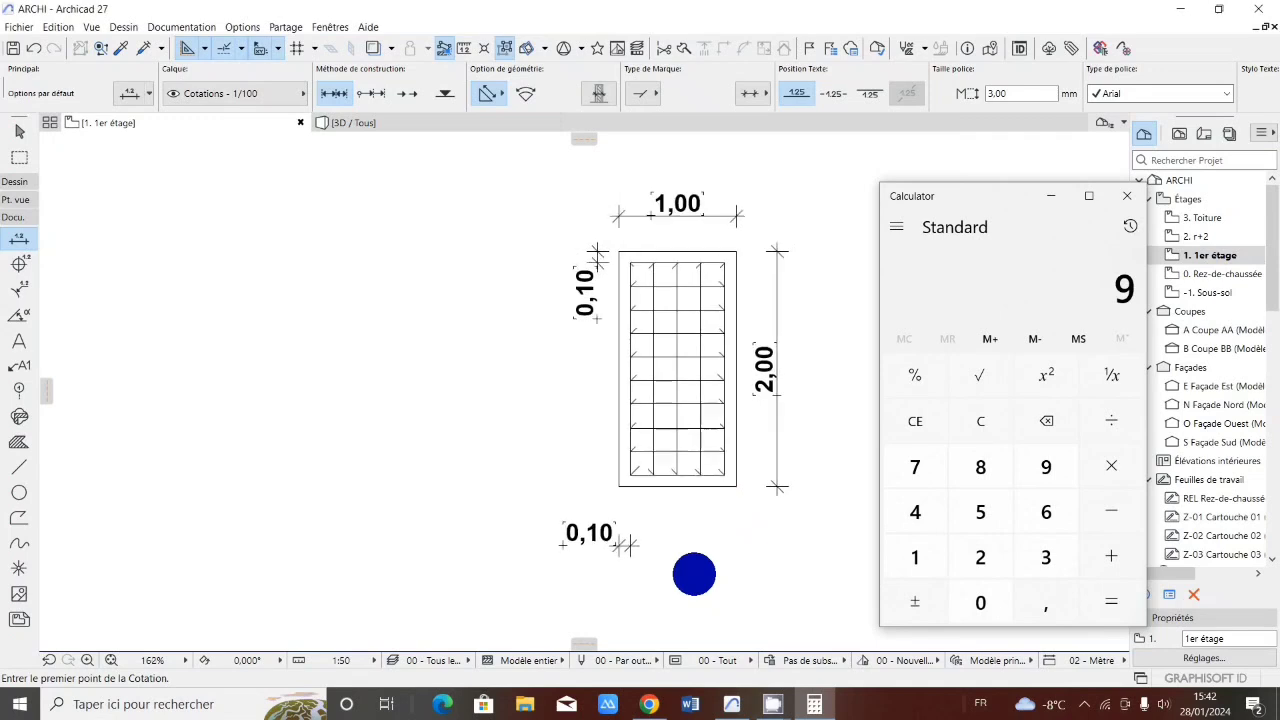
scroll(732, 558, up, 3)
scroll(732, 558, up, 1)
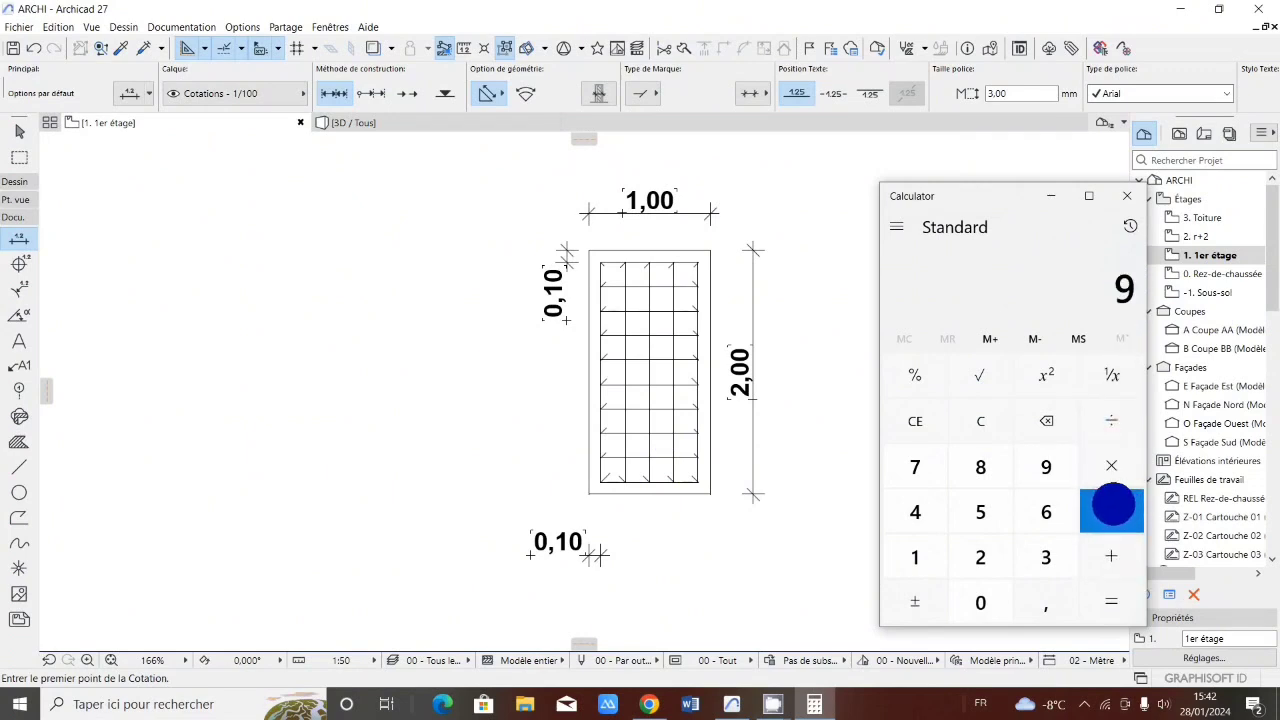
click(1112, 554)
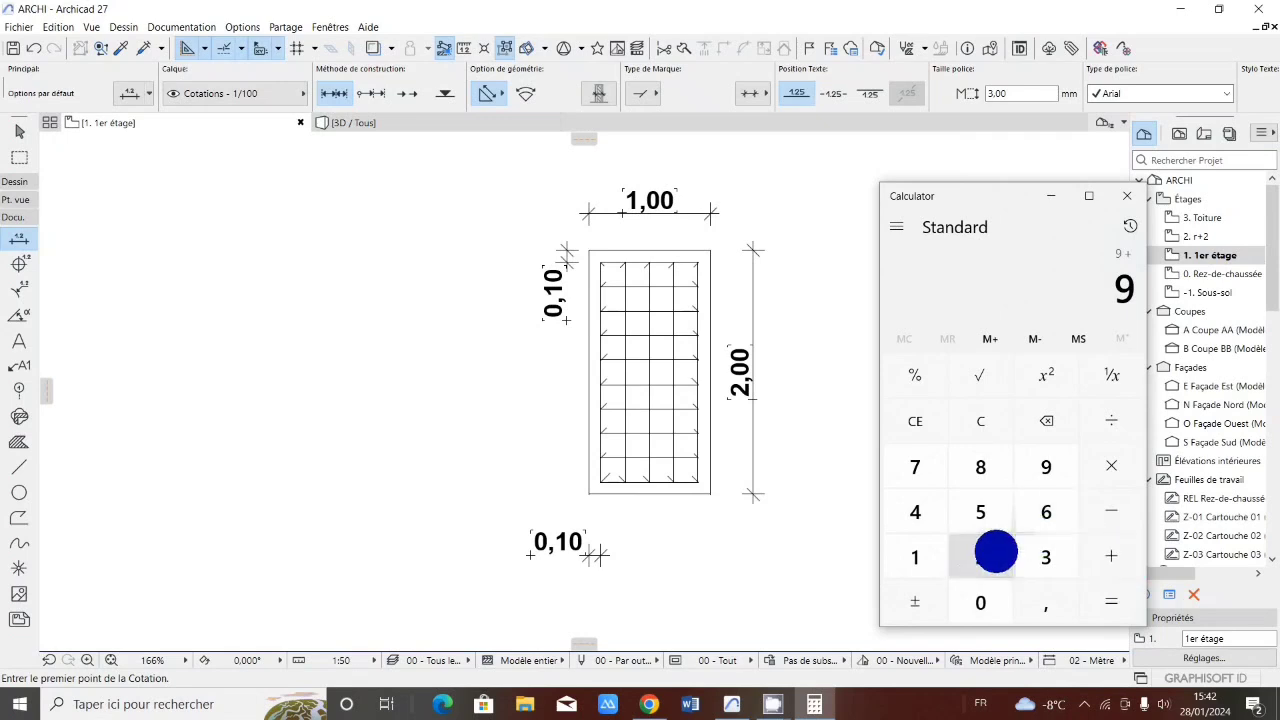
click(914, 562)
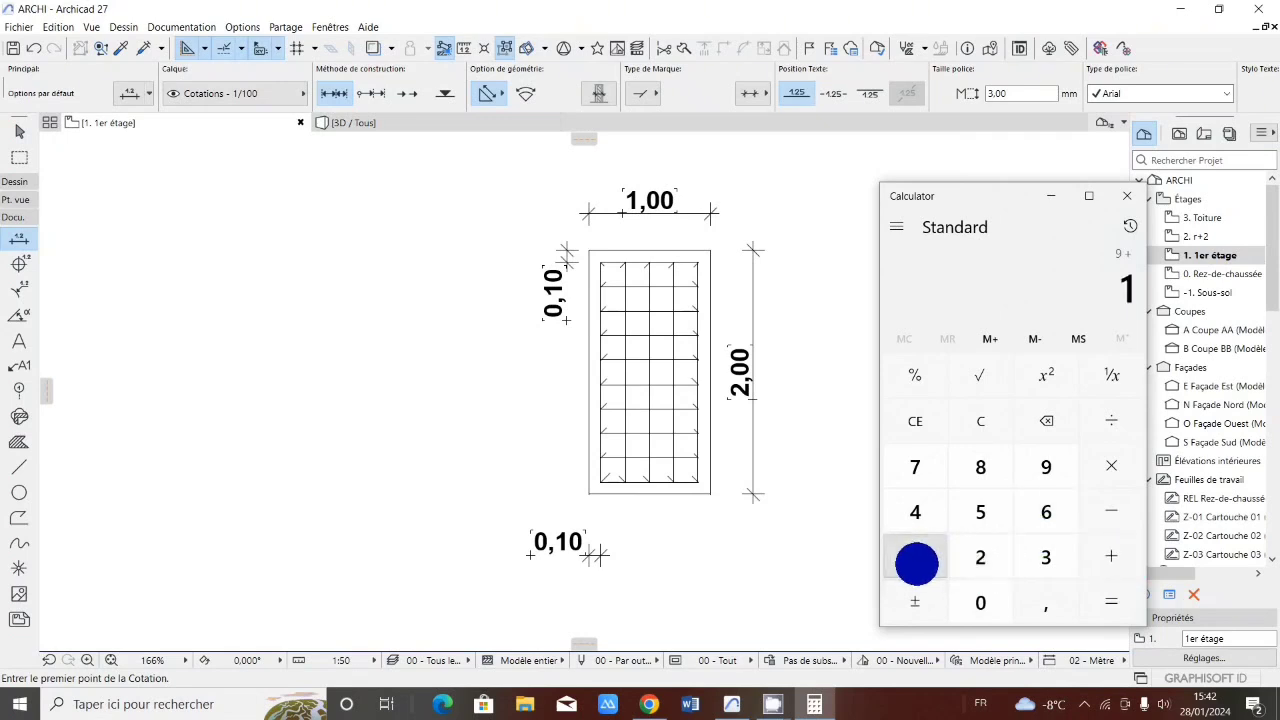
click(1110, 601)
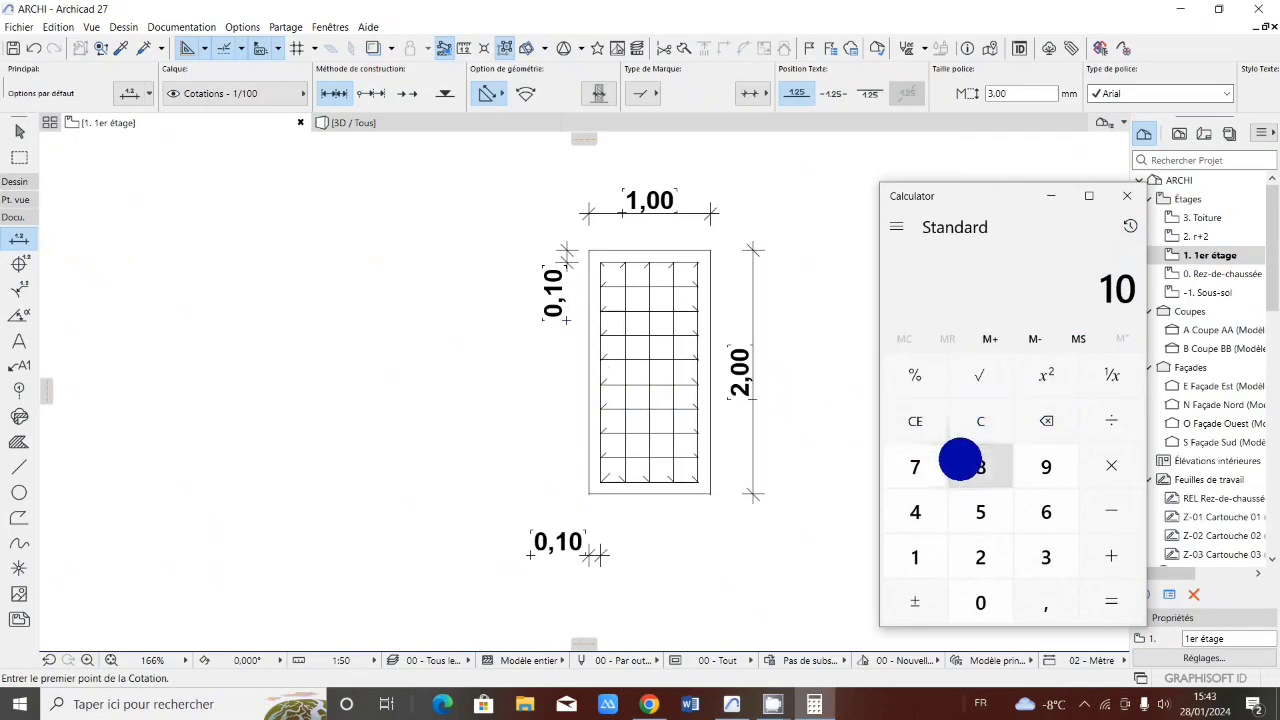
Start a new calculation for the footing's short side minus both covers as 1 − 0,2.
click(976, 422)
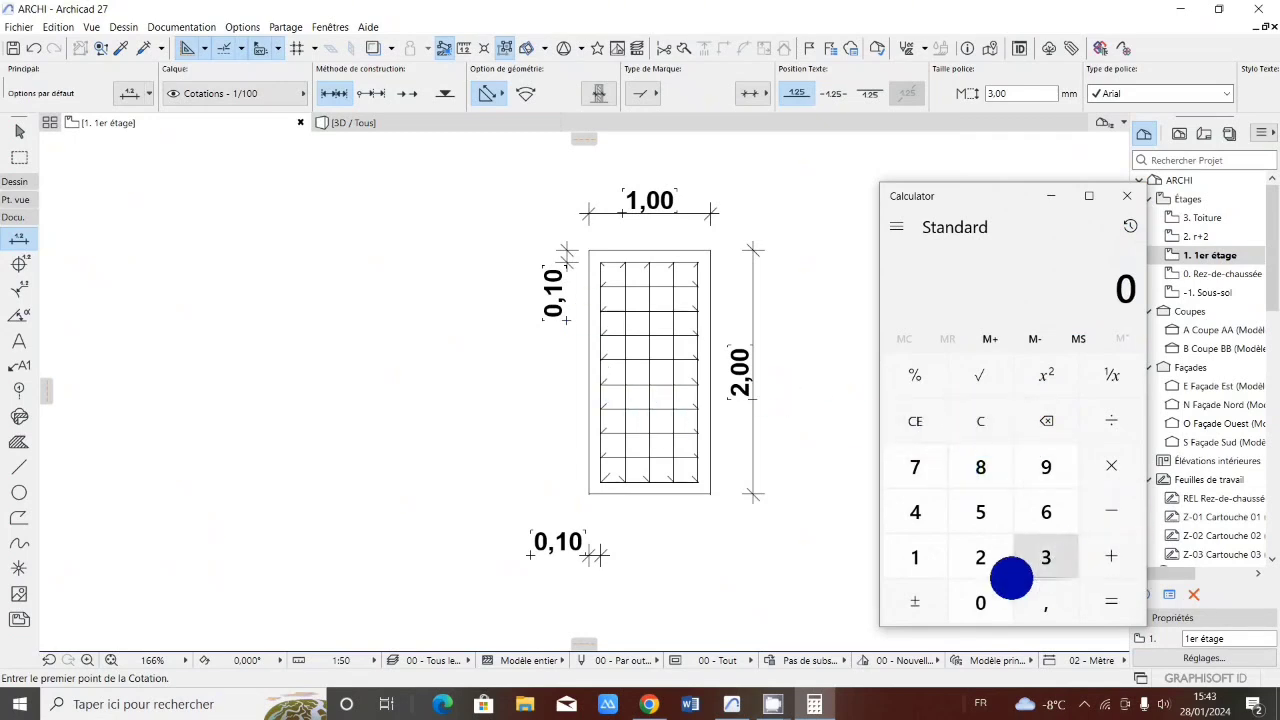
click(916, 555)
click(1111, 511)
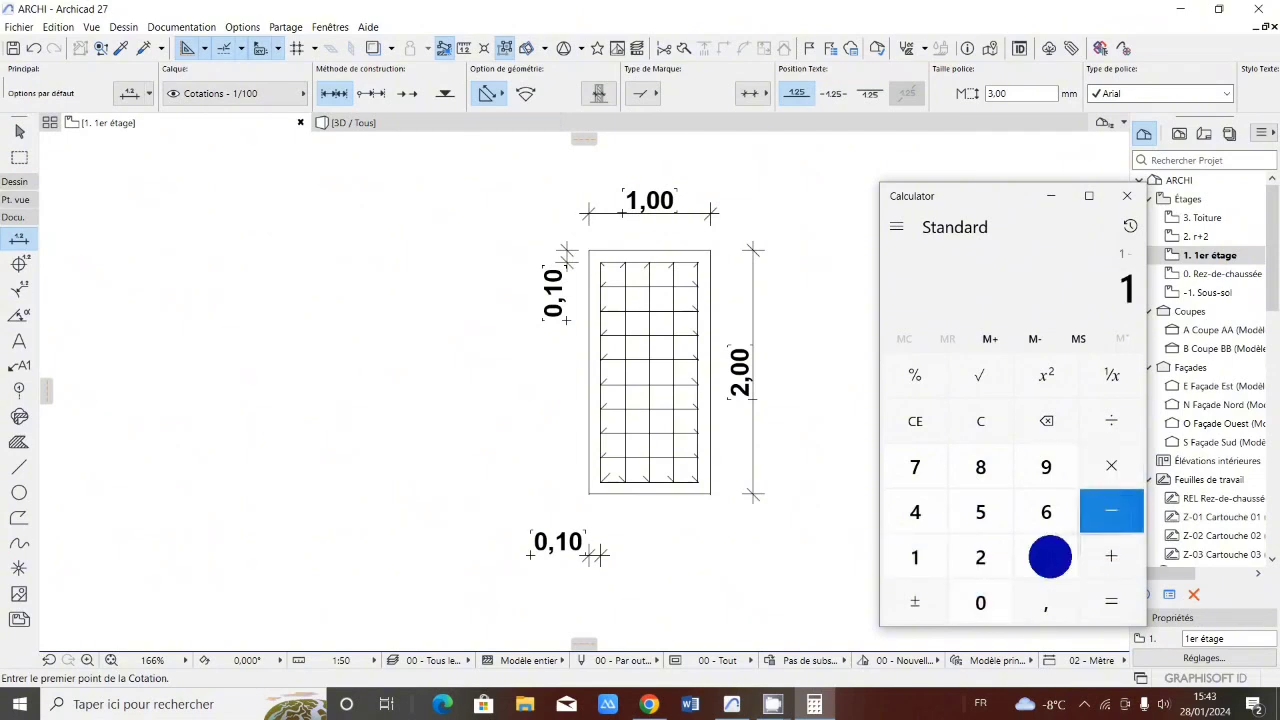
click(981, 601)
click(1050, 603)
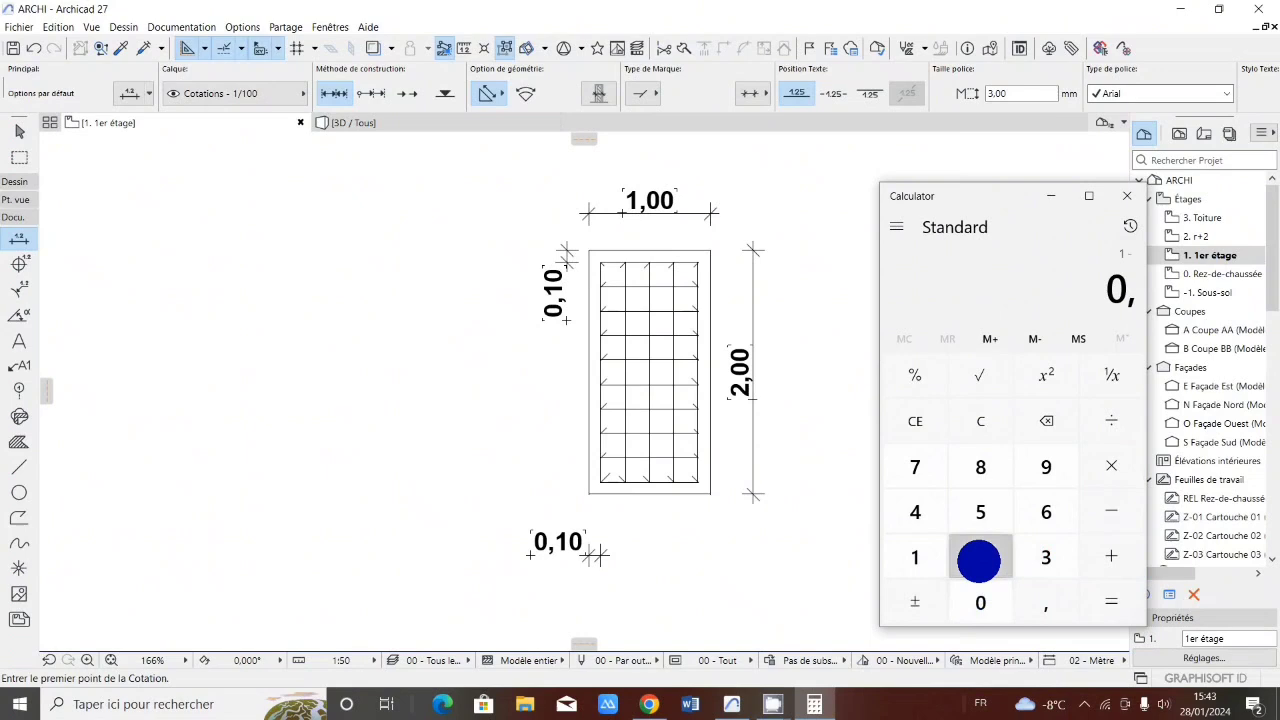
click(979, 560)
click(1110, 601)
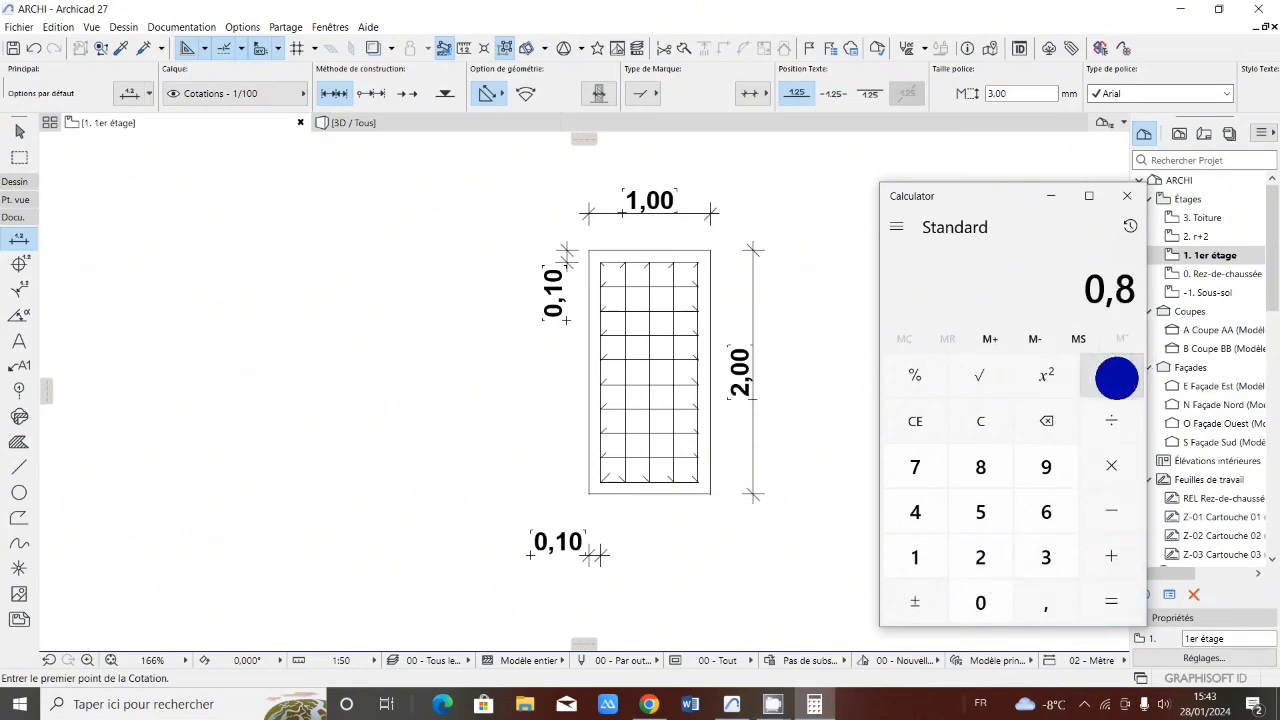
Divide the reduced short-side length by 0,2 and add 1 to get the number of bars along the short side.
click(1111, 420)
click(978, 602)
click(1046, 602)
click(980, 557)
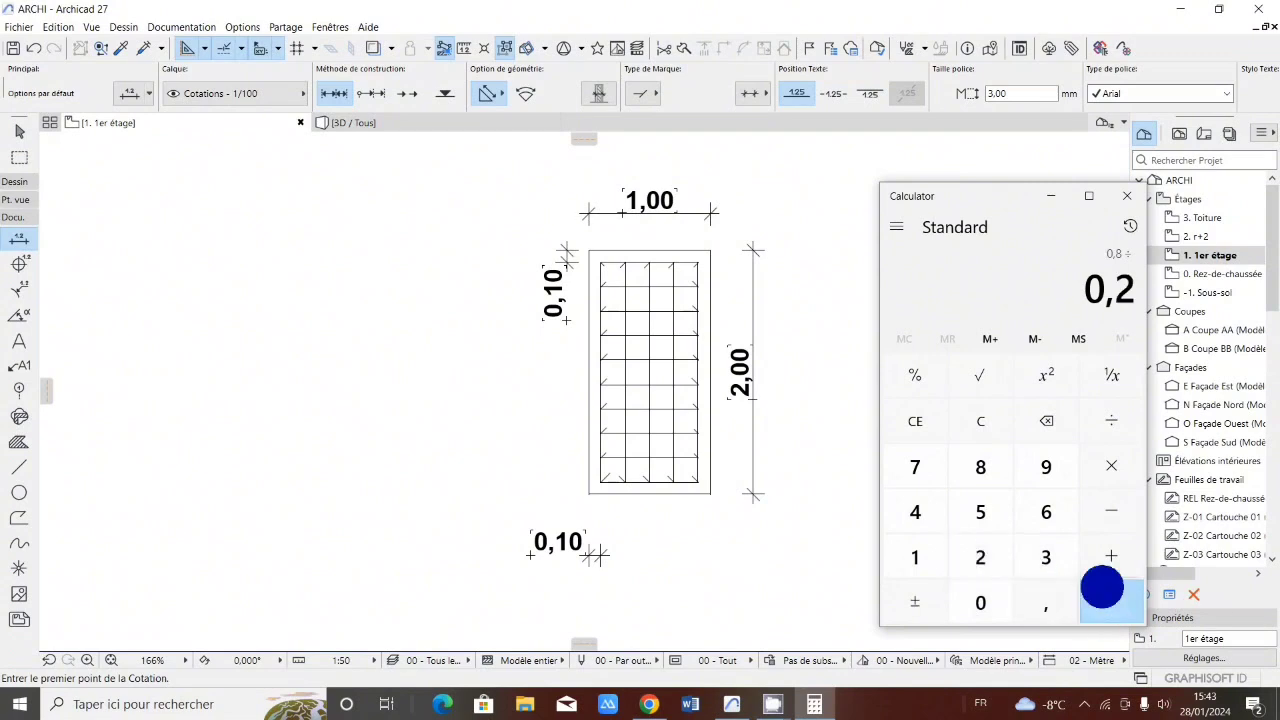
click(1102, 590)
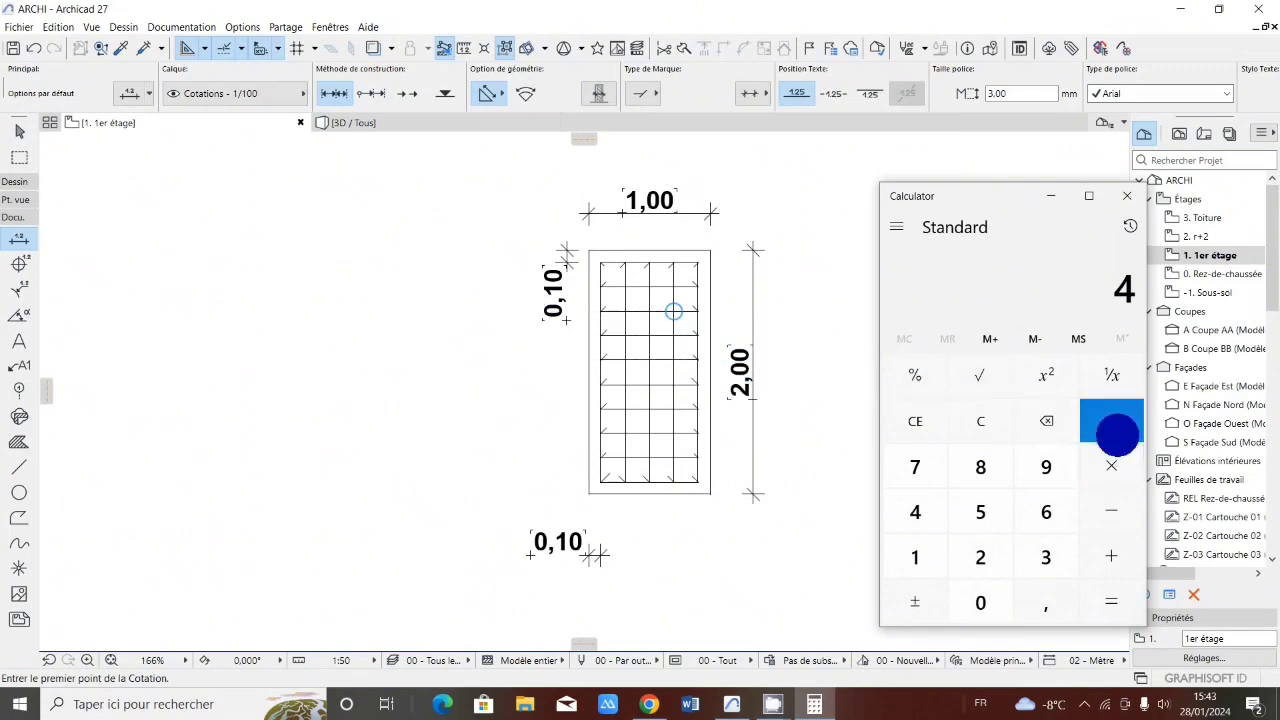
click(1111, 545)
click(930, 556)
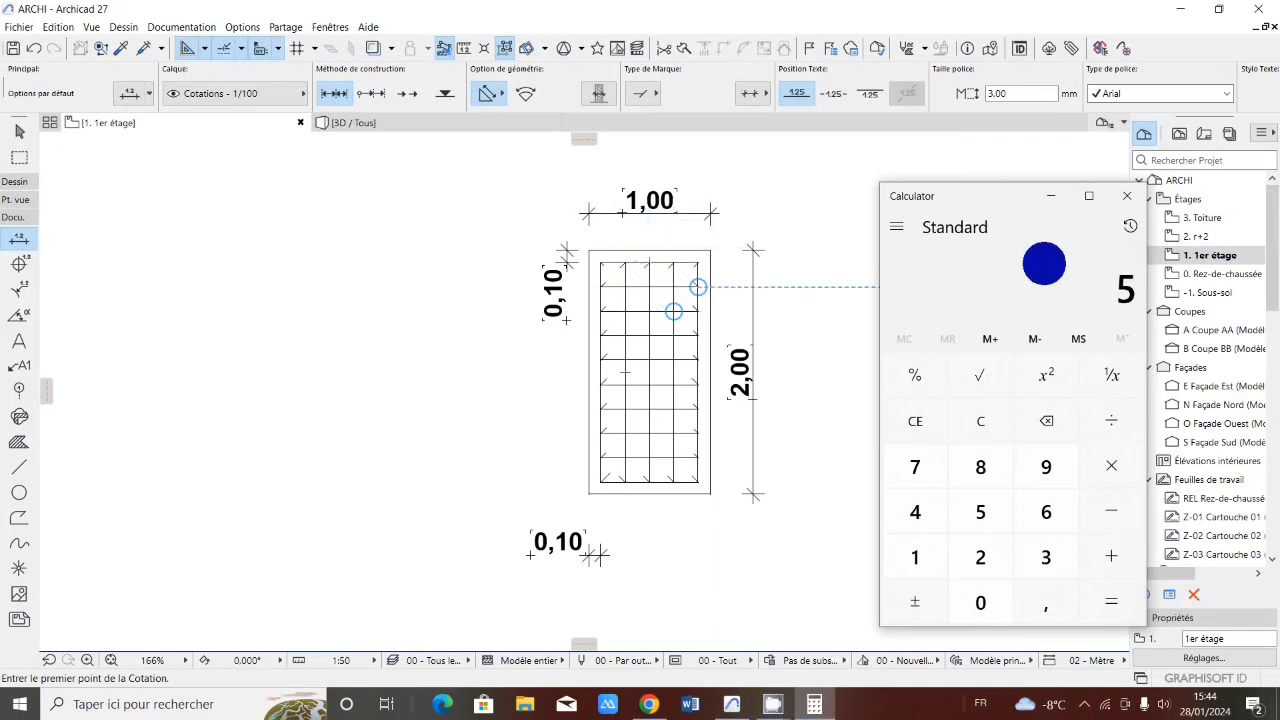
click(977, 418)
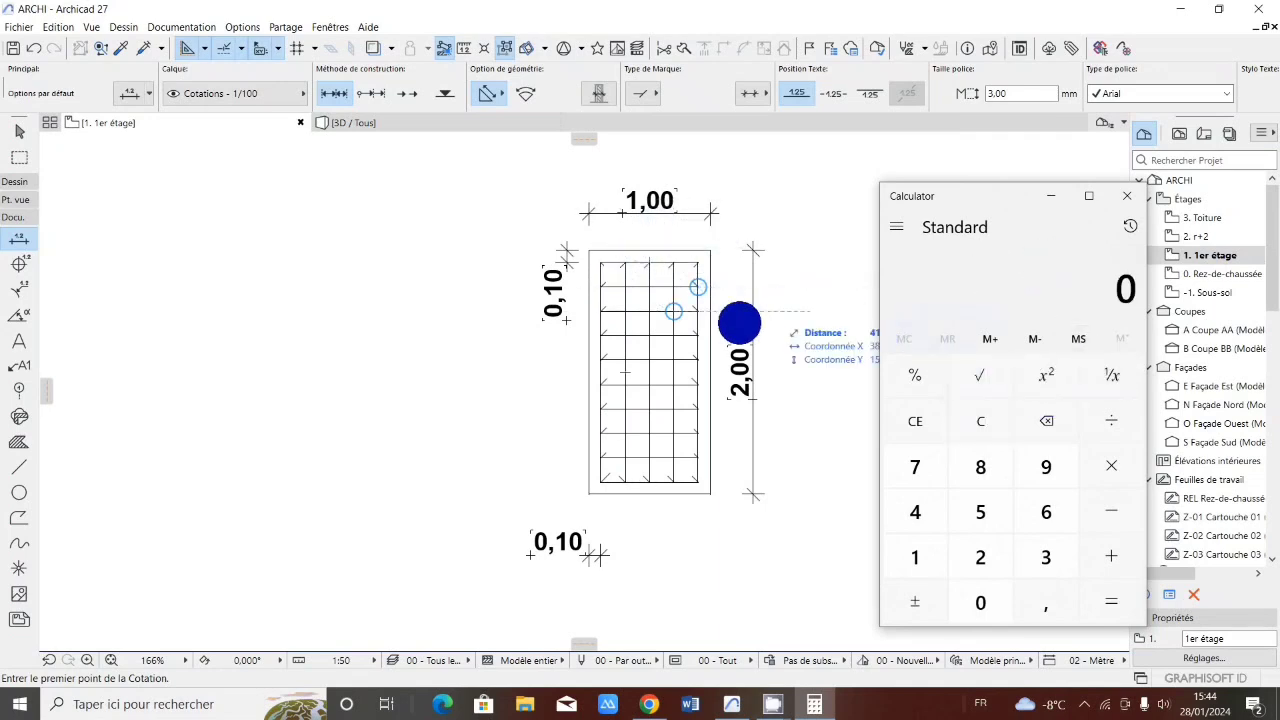
click(914, 557)
click(985, 602)
click(1112, 520)
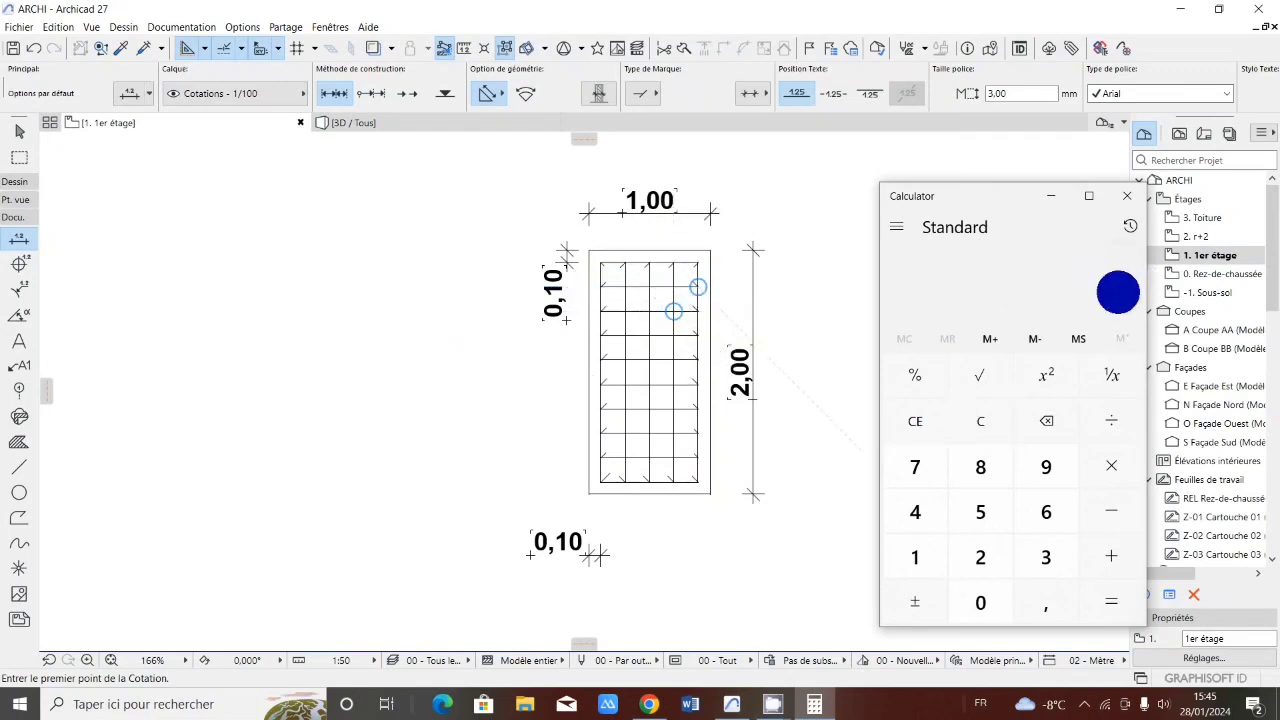
Calculate the total bar length for one direction of the footing as 1 × 10.
click(914, 557)
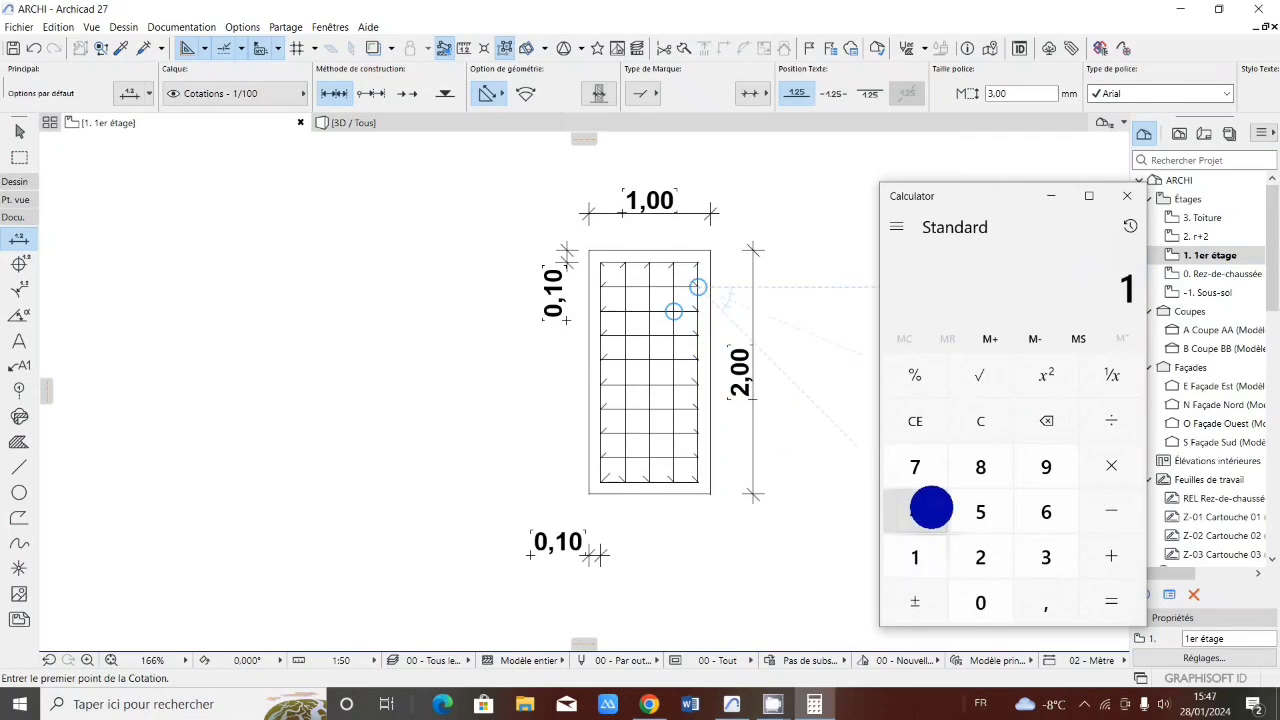
click(1112, 467)
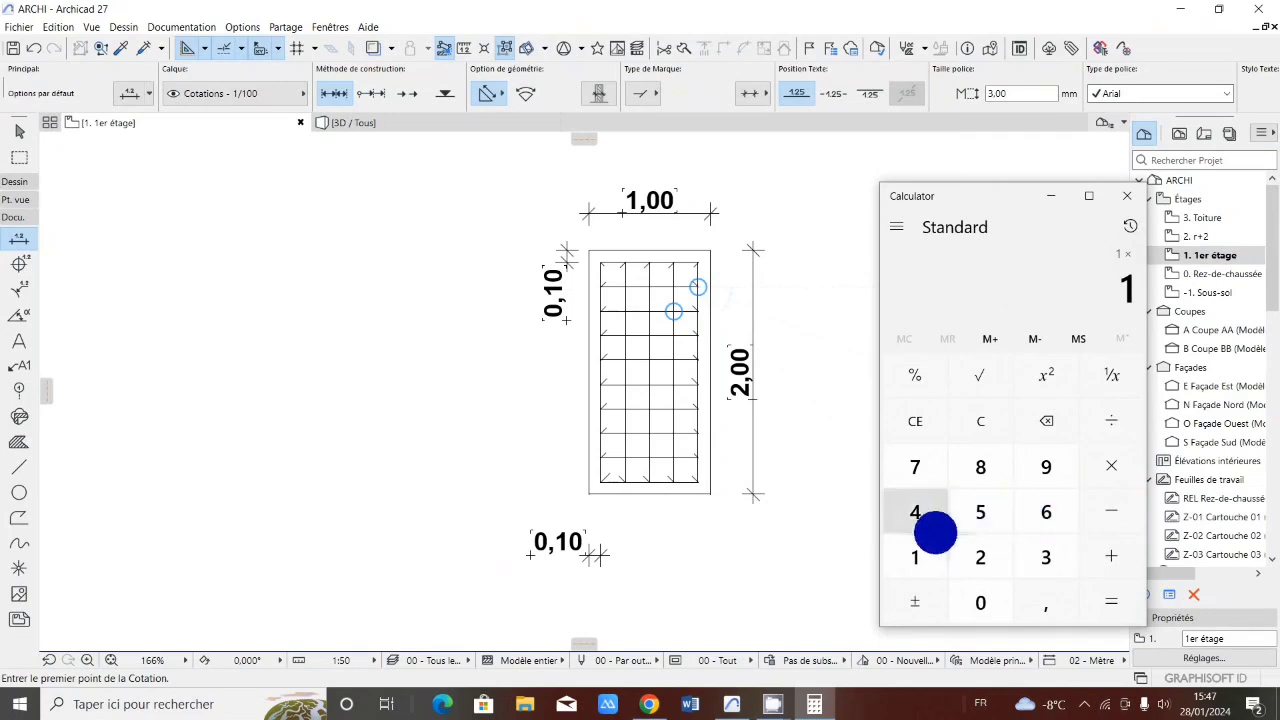
click(980, 602)
click(1111, 467)
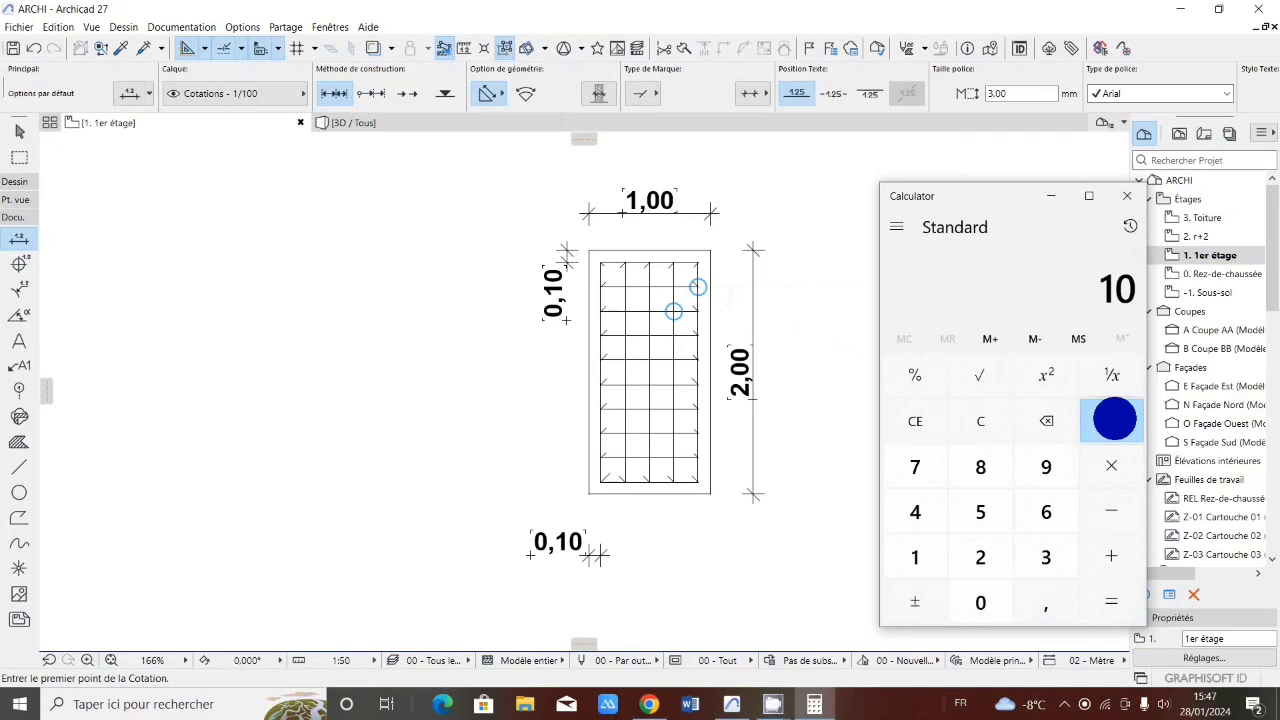
Divide the total bar length of 10 by the 11,5 value from the table's LD C row.
click(1114, 418)
click(918, 559)
click(918, 559)
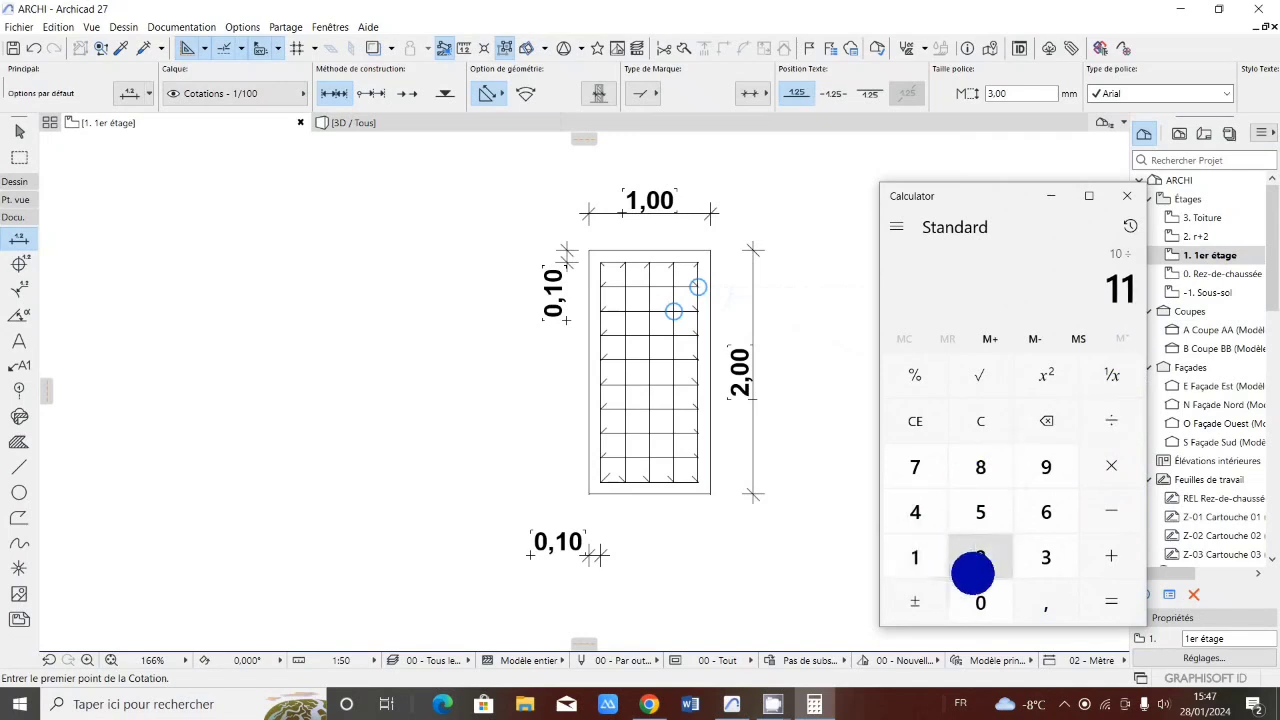
click(1046, 602)
click(980, 512)
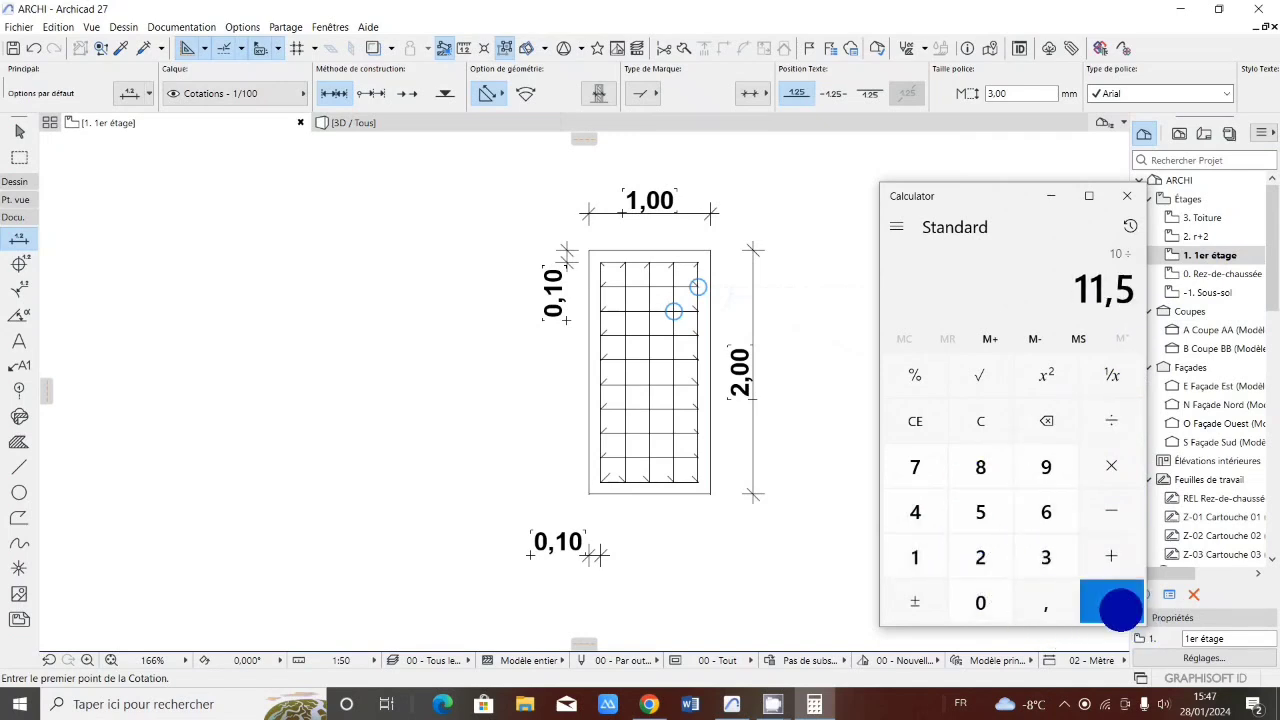
click(1118, 604)
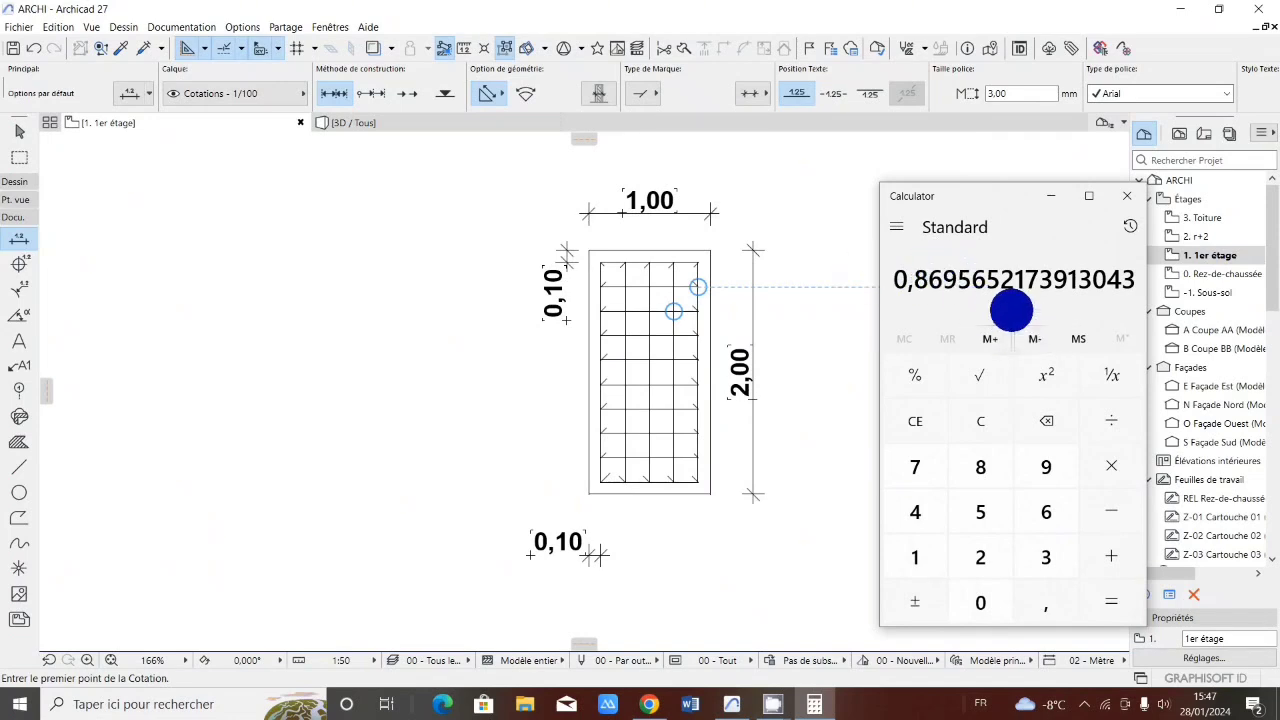
Start a new calculation and multiply the footing's 2 m long side by its 5 bars to get the total bar length.
click(984, 424)
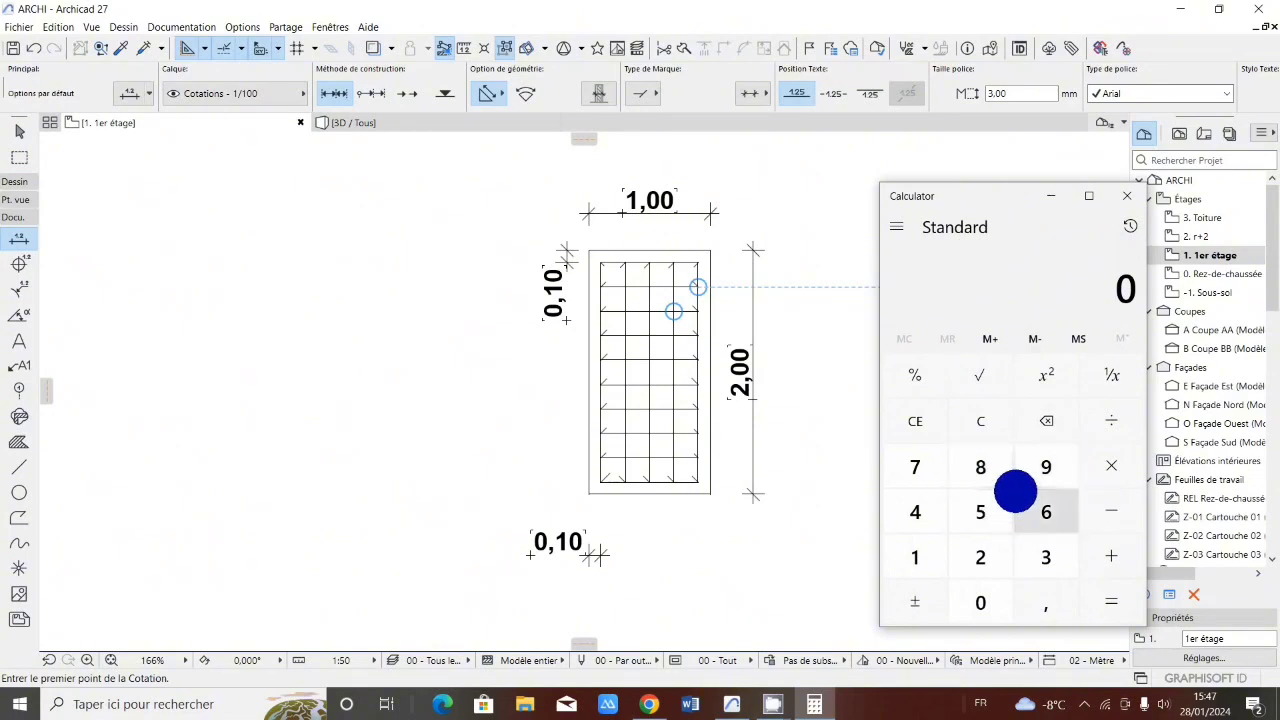
click(980, 557)
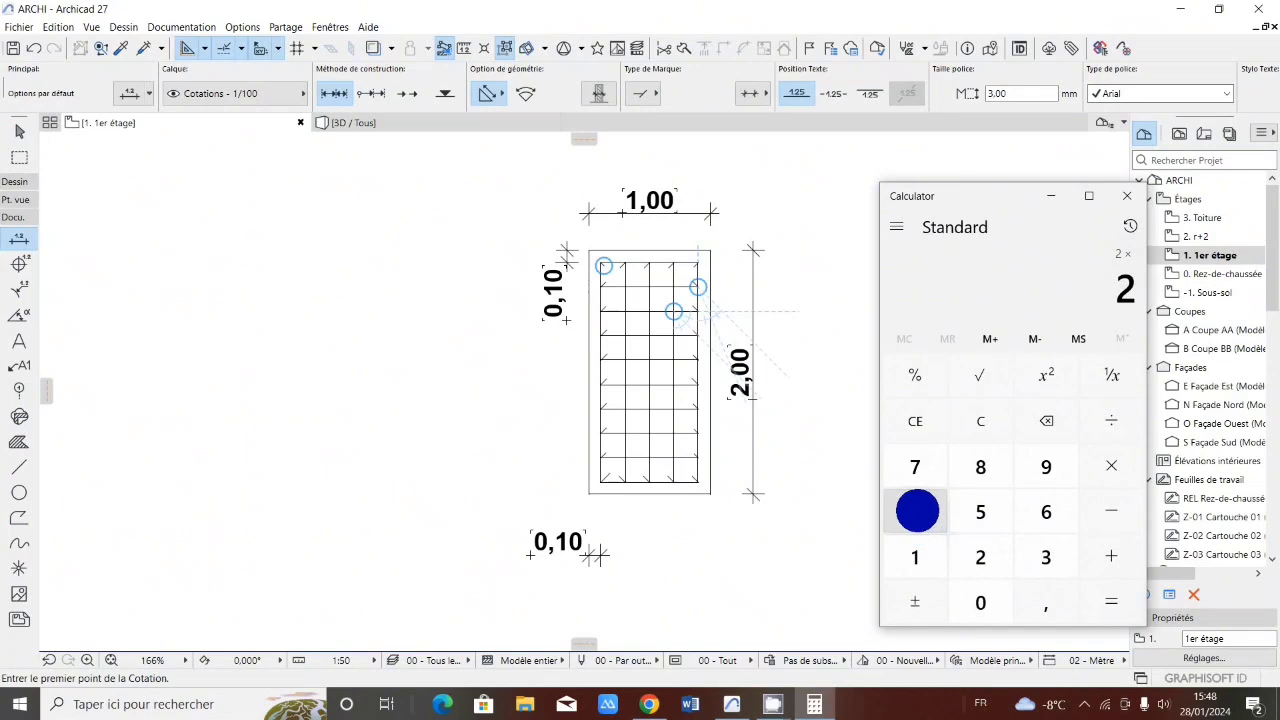
click(1111, 601)
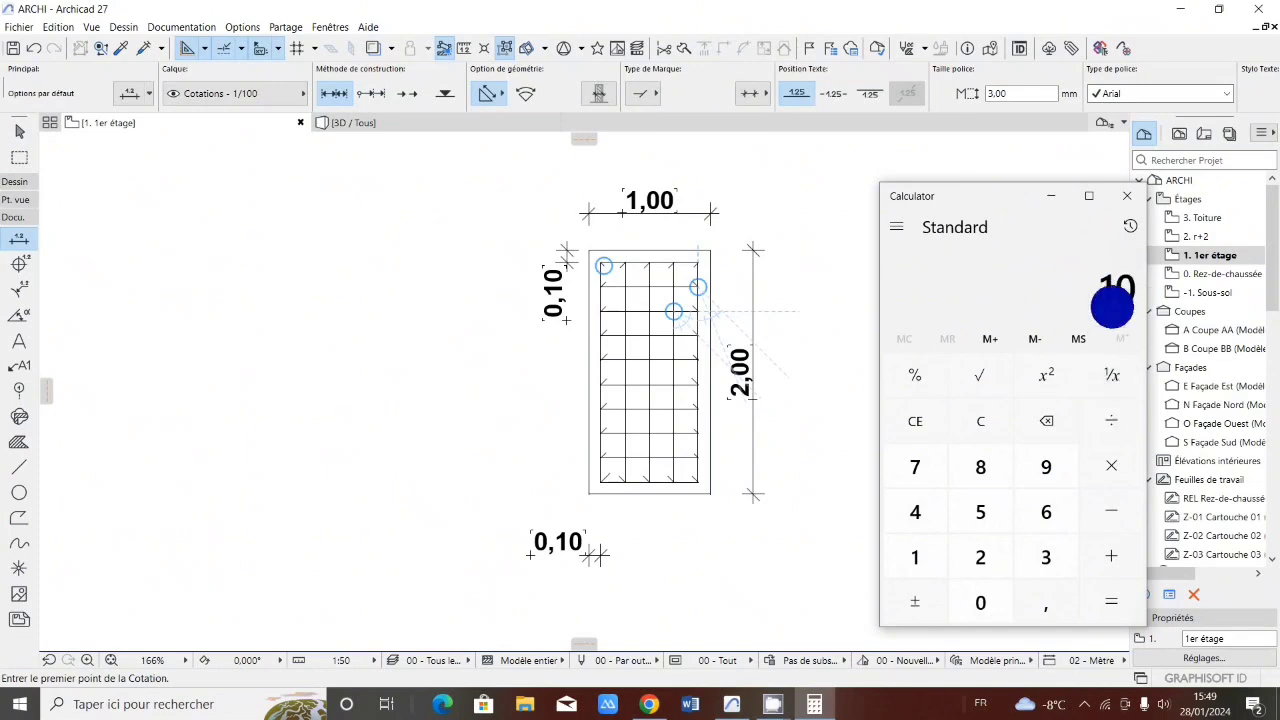
Divide the long bars' total length of 10 by the 11,5 value from the LD C row to get their bar quantity.
click(1110, 419)
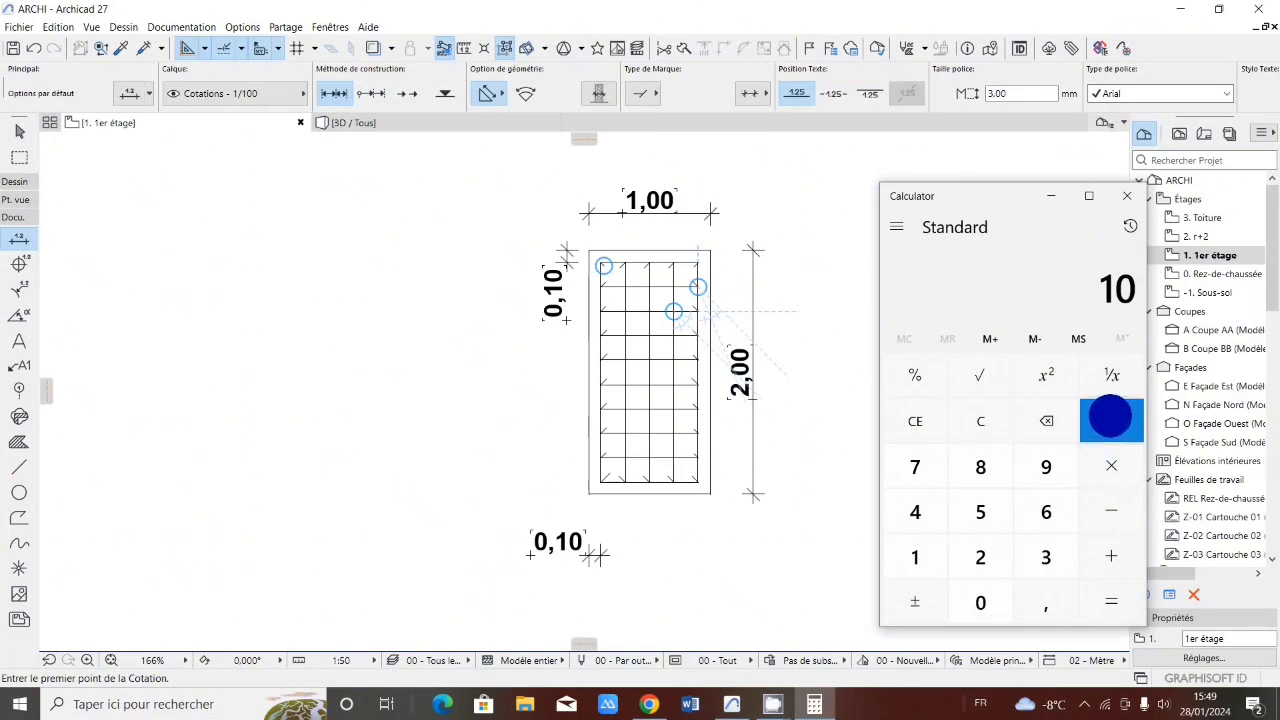
double_click(914, 549)
click(1058, 609)
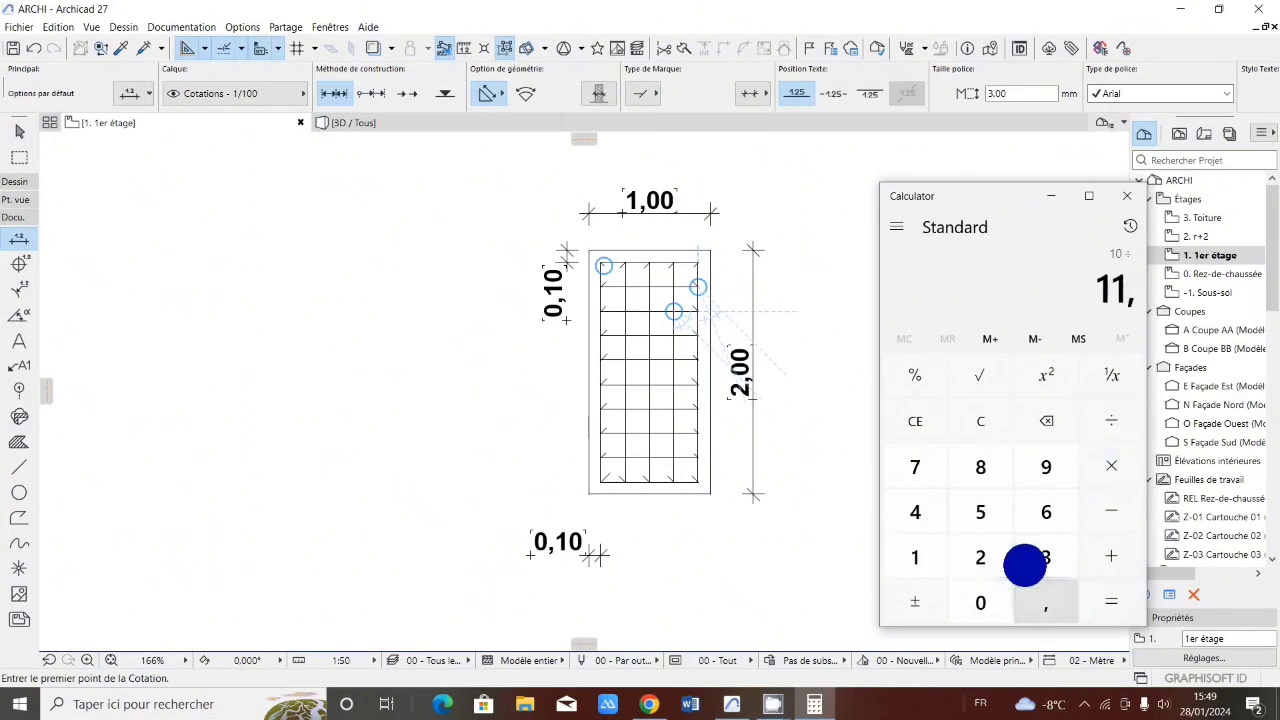
click(997, 520)
click(1118, 590)
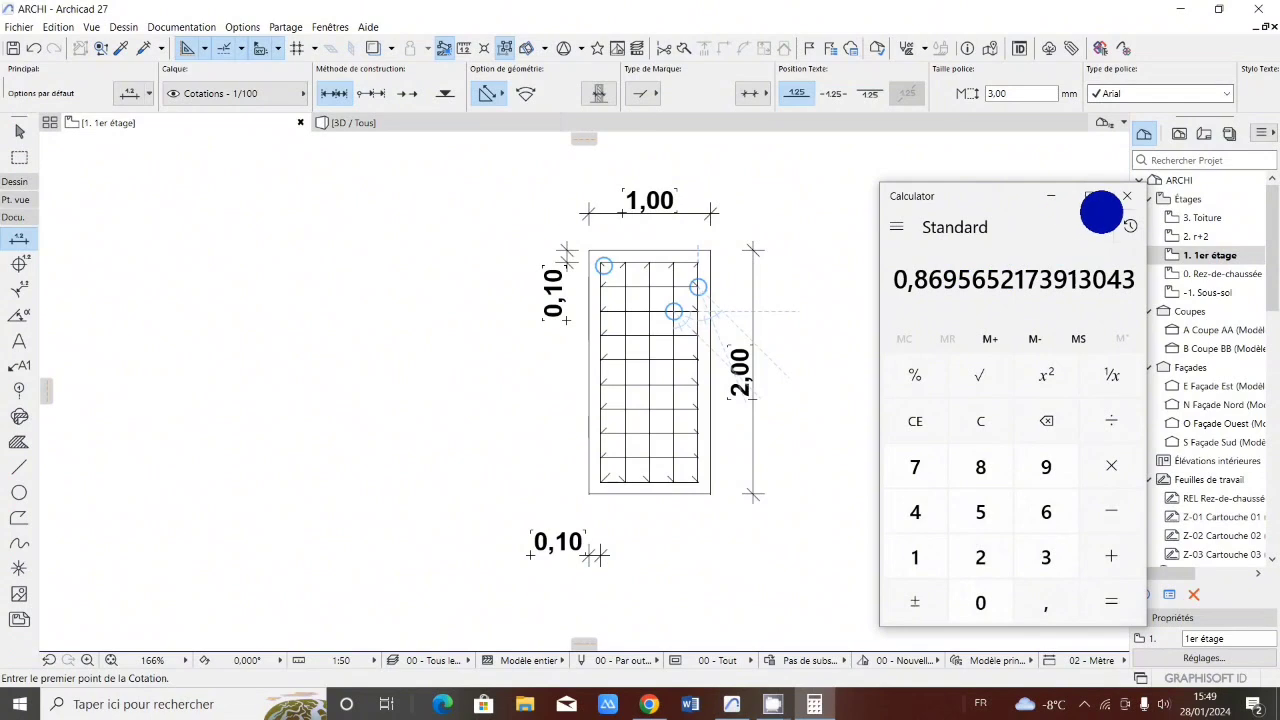
click(975, 420)
scroll(557, 471, down, 4)
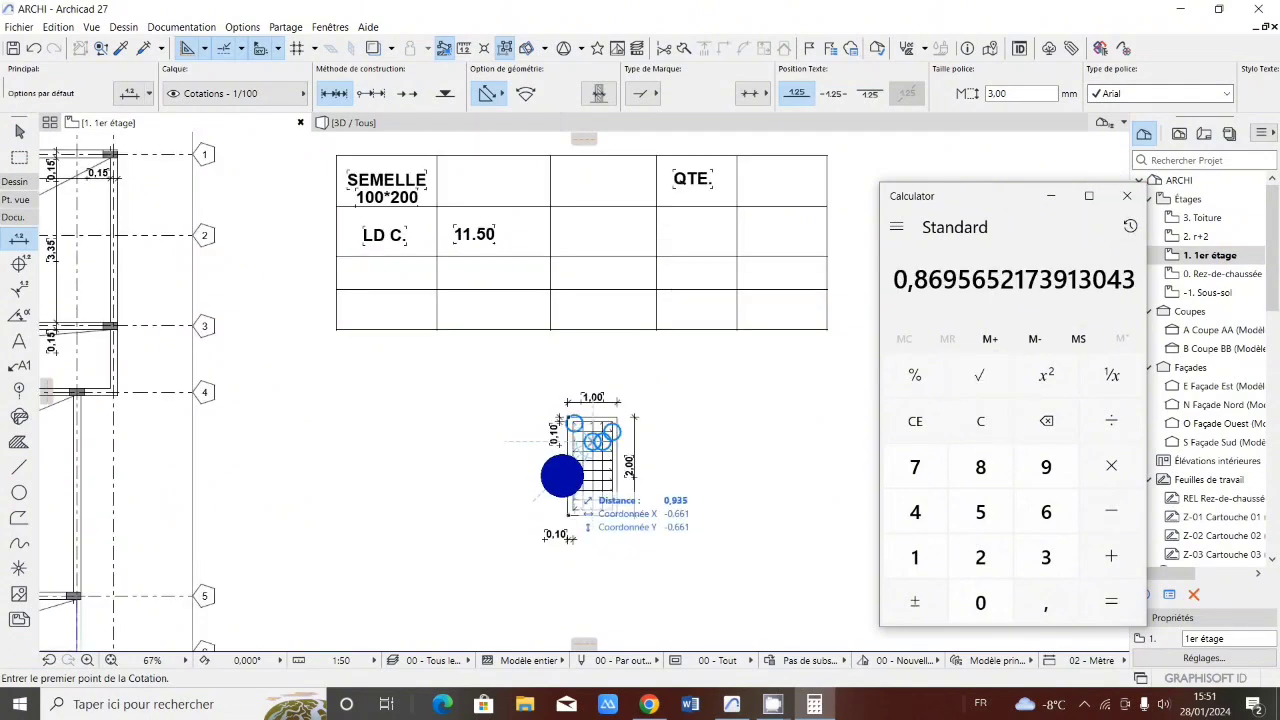